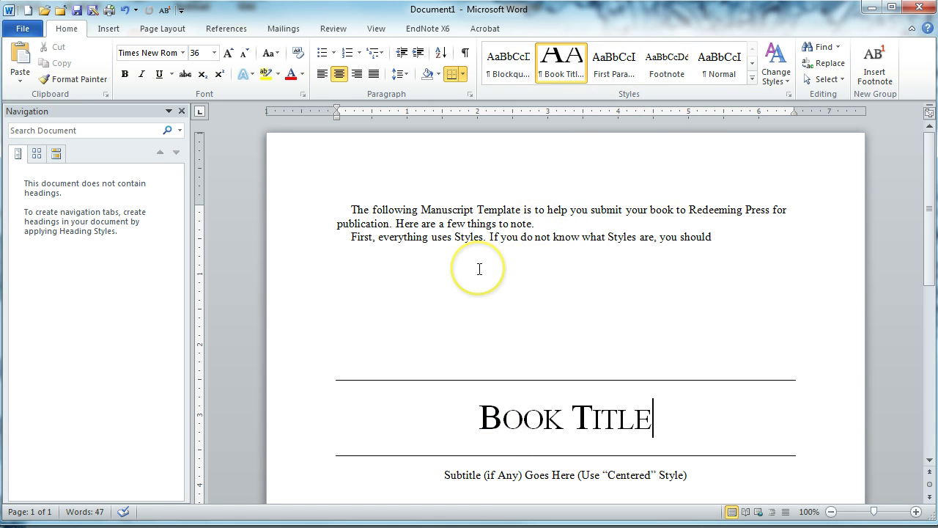
Try bold on the words "First, everything uses Styles", and remove the bold again.
{"action": "left_click", "coordinate": [468, 236]}
{"action": "left_click_drag", "start_coordinate": [370, 236], "coordinate": [469, 239]}
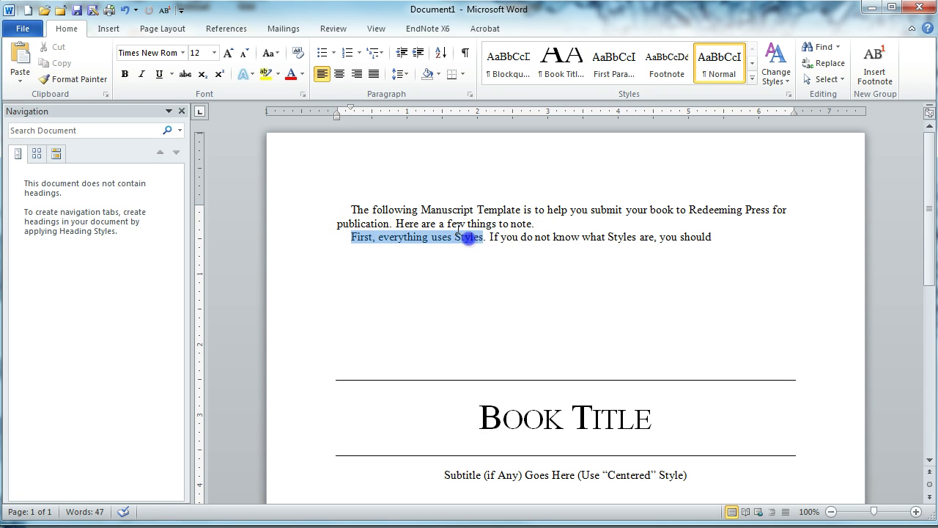
{"action": "left_click", "coordinate": [125, 74]}
{"action": "left_click", "coordinate": [125, 74]}
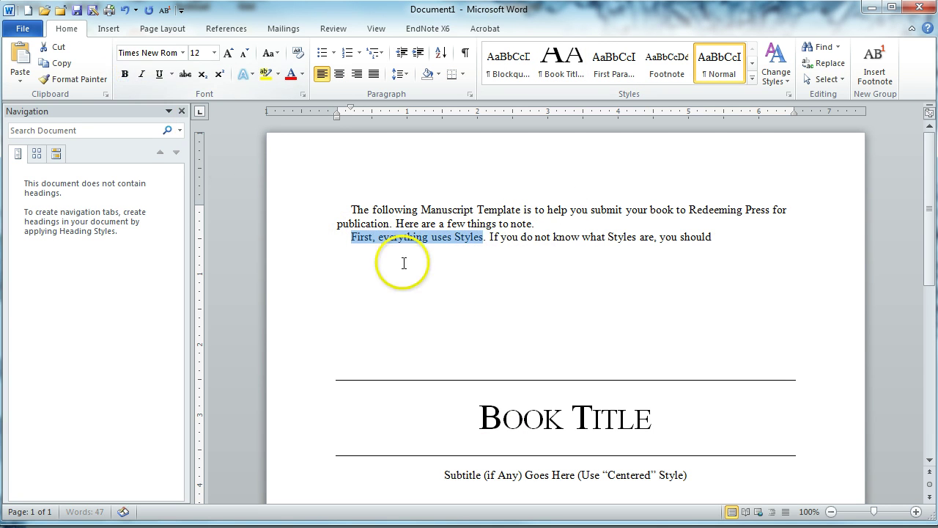
{"action": "left_click", "coordinate": [478, 242]}
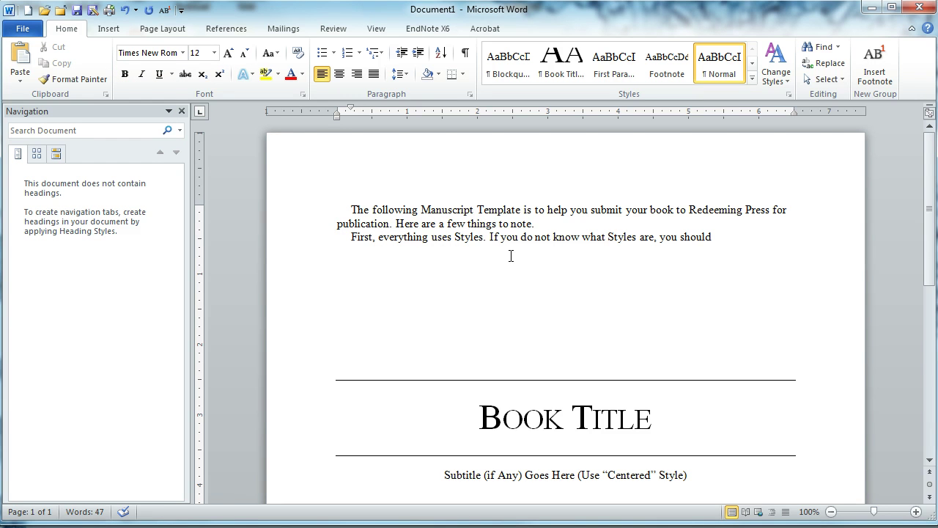
Add two new lines above the opening paragraph and enter "The quick brown fox jumped" on the first one.
{"action": "left_click", "coordinate": [348, 210]}
{"action": "key", "text": "Return"}
{"action": "key", "text": "Return"}
{"action": "key", "text": "Up"}
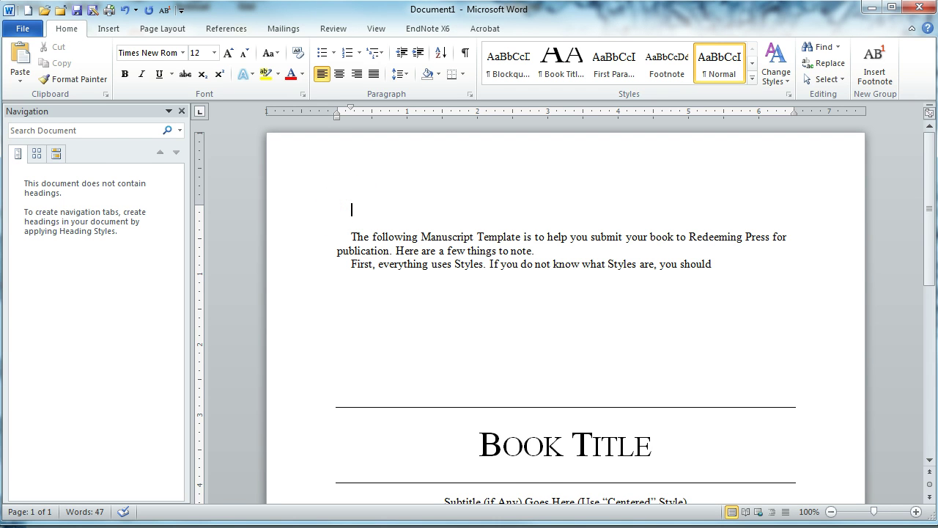
{"action": "type", "text": "The quick brown fox jumped"}
Format the line "The quick brown fox jumped" manually in Garamond at 14 points.
{"action": "left_click_drag", "start_coordinate": [493, 210], "coordinate": [362, 211]}
{"action": "left_click", "coordinate": [360, 210]}
{"action": "left_click_drag", "start_coordinate": [493, 211], "coordinate": [351, 206]}
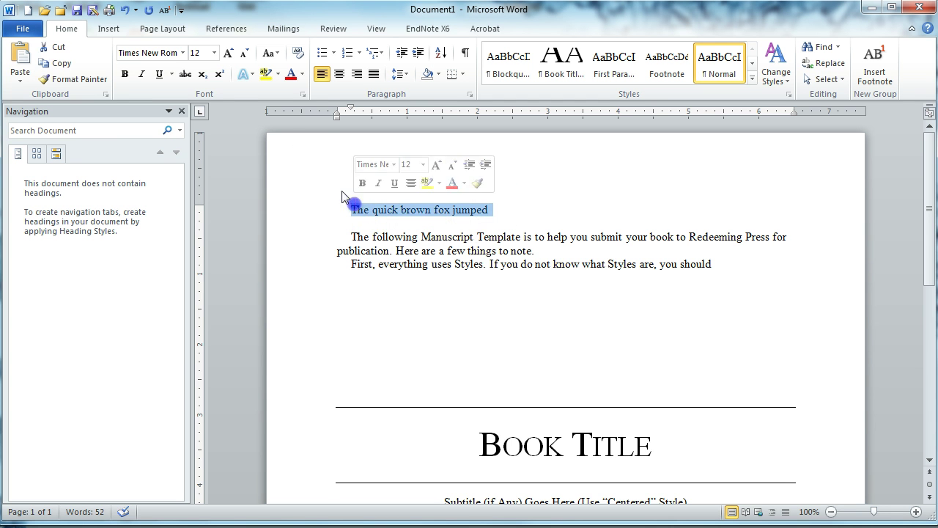
{"action": "left_click", "coordinate": [183, 53]}
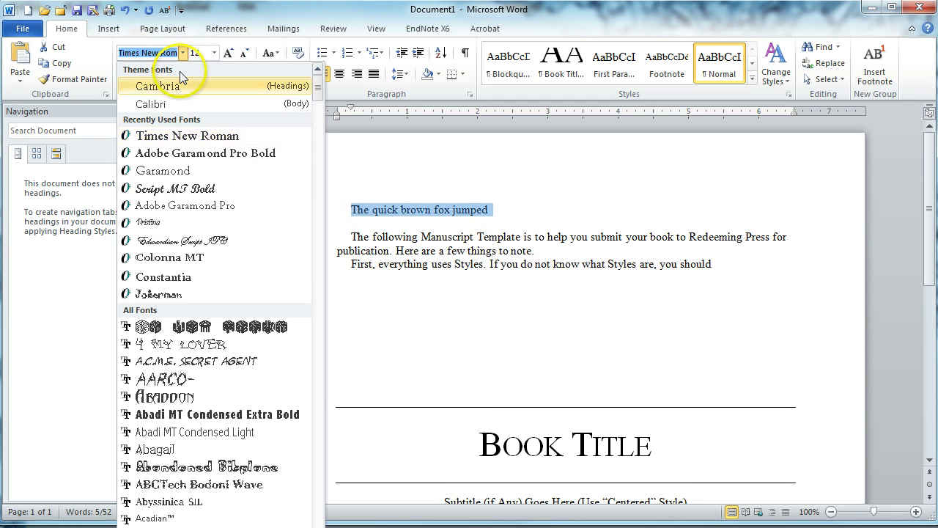
{"action": "left_click", "coordinate": [168, 173]}
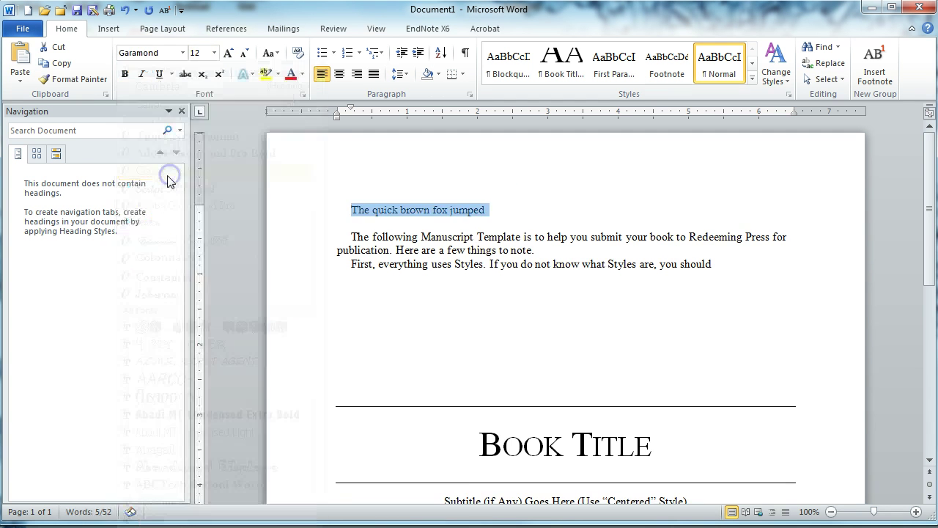
{"action": "left_click", "coordinate": [214, 53]}
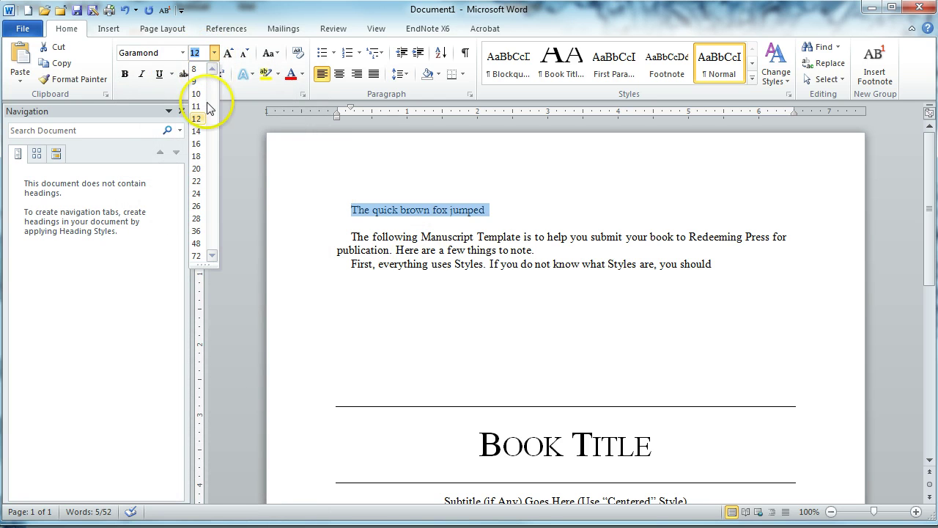
{"action": "left_click", "coordinate": [195, 131]}
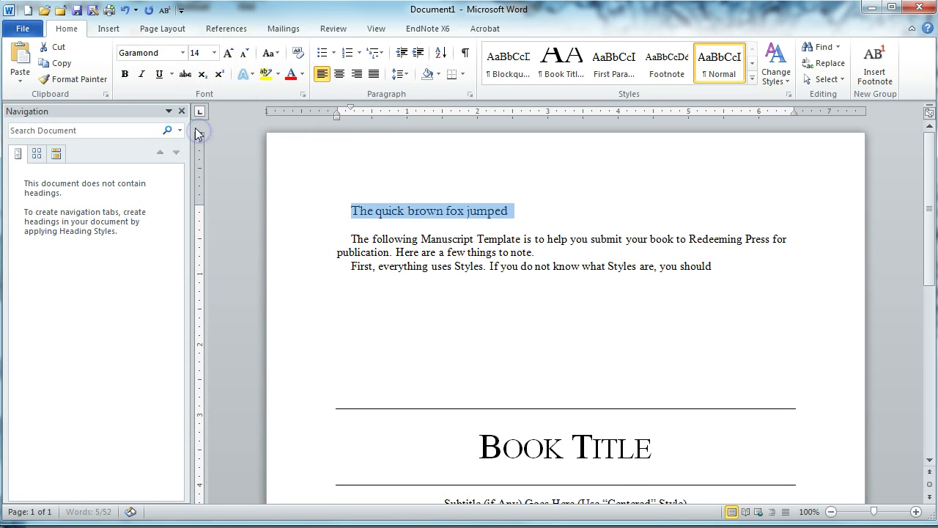
Center the quick brown fox line and make it bold.
{"action": "left_click", "coordinate": [340, 76]}
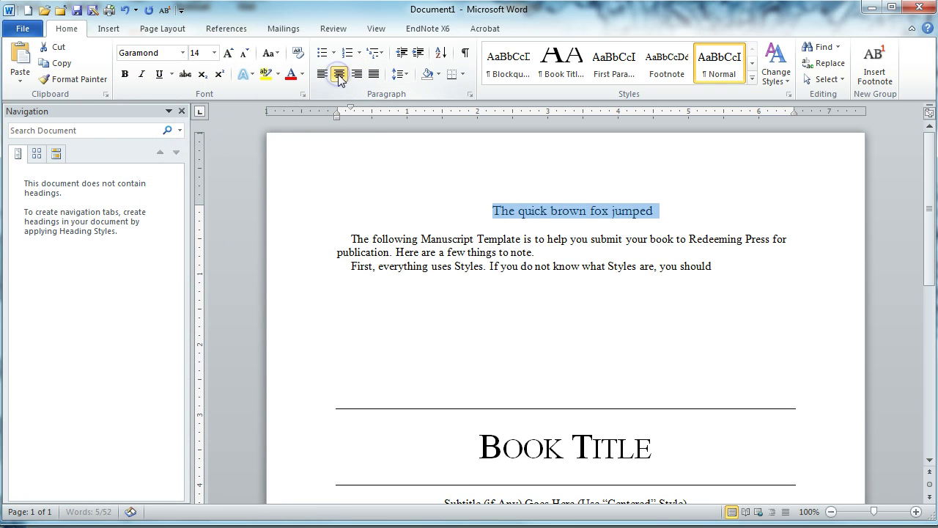
{"action": "left_click", "coordinate": [123, 76]}
{"action": "left_click", "coordinate": [464, 252]}
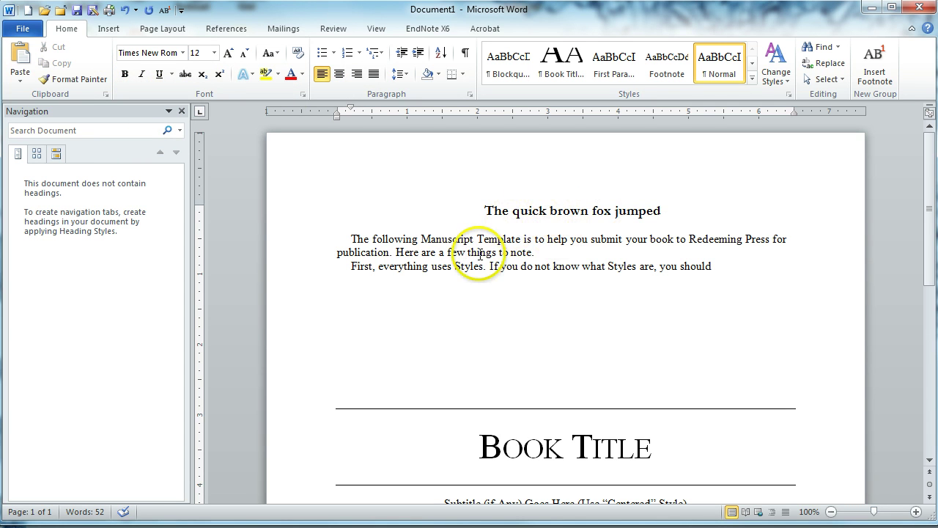
{"action": "left_click", "coordinate": [528, 209]}
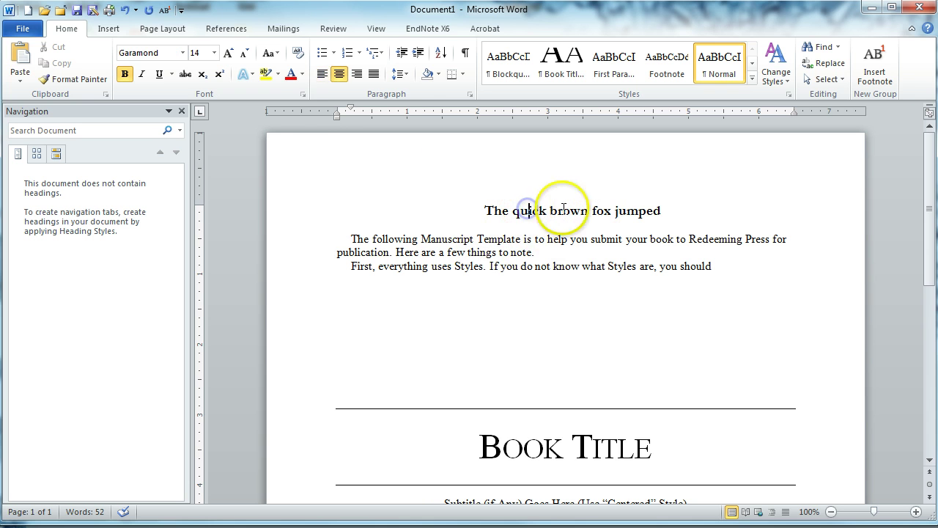
Undo the bold, centering, font size and font changes on the quick brown fox line.
{"action": "left_click", "coordinate": [125, 11]}
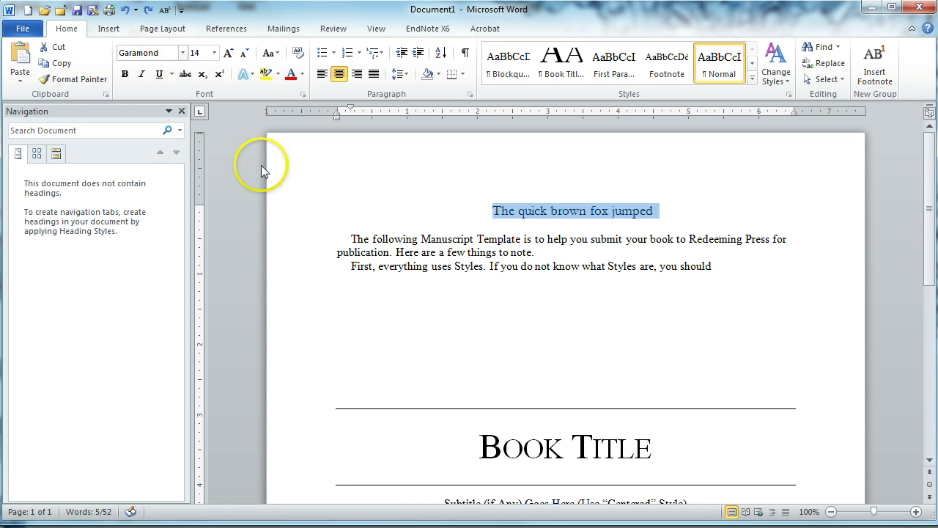
{"action": "left_click", "coordinate": [125, 10]}
{"action": "left_click", "coordinate": [124, 11]}
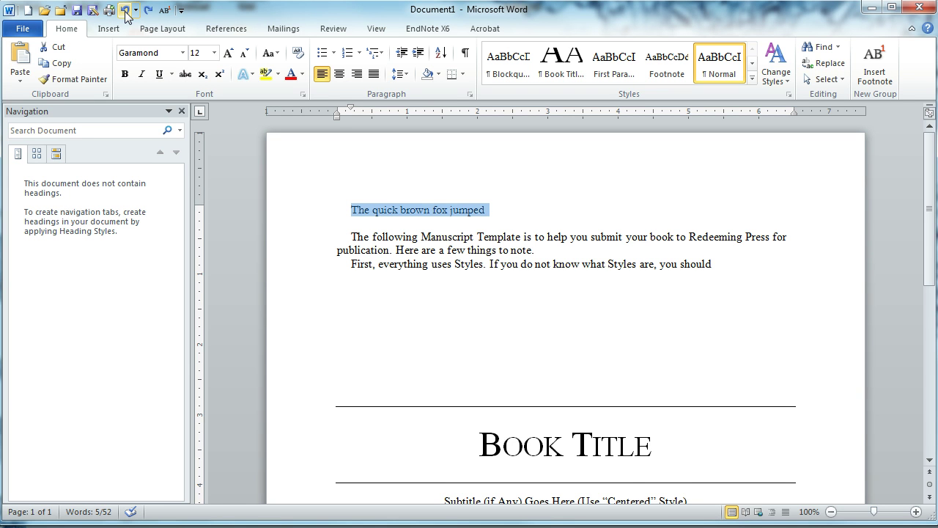
{"action": "left_click", "coordinate": [124, 10]}
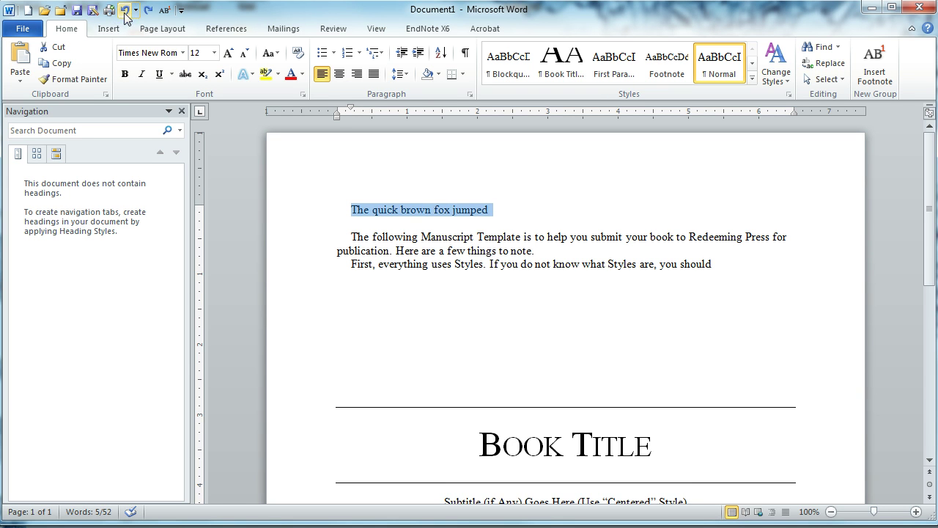
{"action": "left_click", "coordinate": [399, 258]}
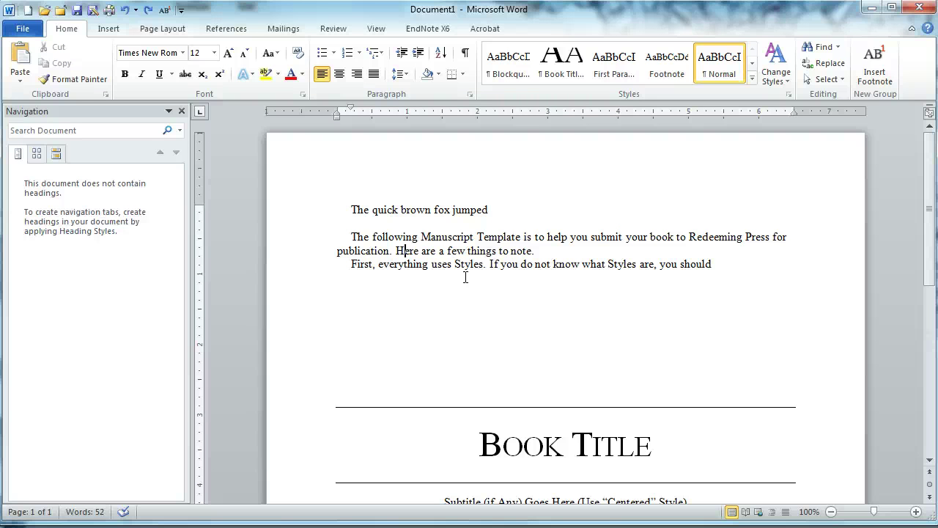
Show the full list of available styles, examine it, and close it again.
{"action": "left_click", "coordinate": [476, 287]}
{"action": "left_click", "coordinate": [488, 264]}
{"action": "left_click", "coordinate": [790, 96]}
{"action": "left_click_drag", "start_coordinate": [768, 16], "coordinate": [856, 126]}
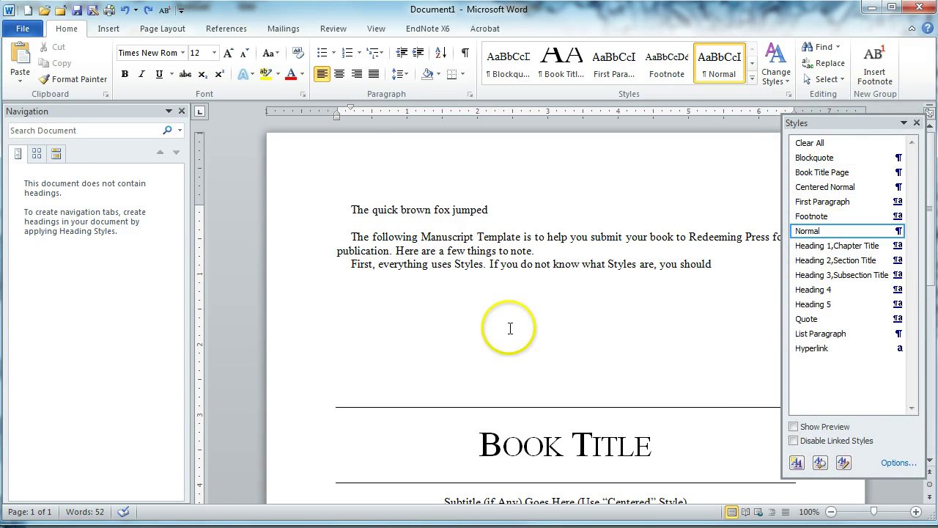
{"action": "left_click", "coordinate": [472, 303]}
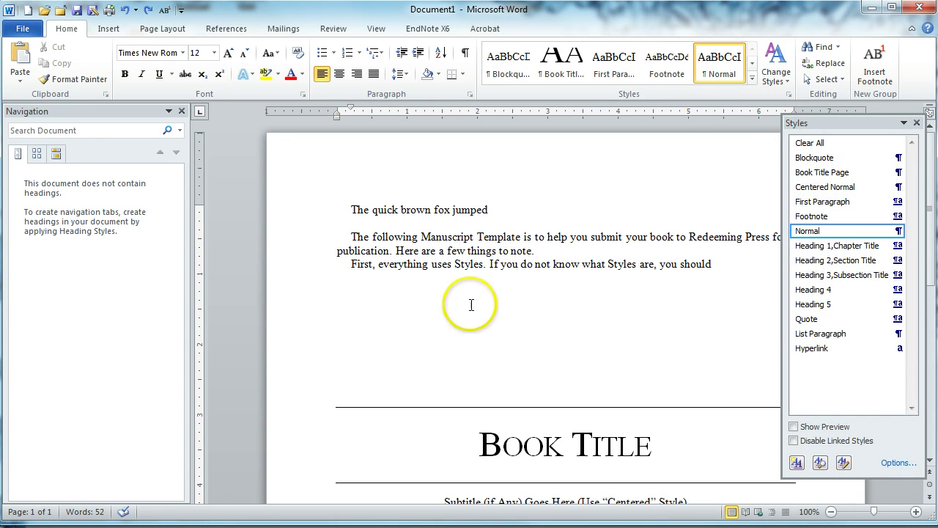
{"action": "left_click", "coordinate": [916, 123]}
{"action": "left_click", "coordinate": [393, 210]}
{"action": "left_click", "coordinate": [460, 264]}
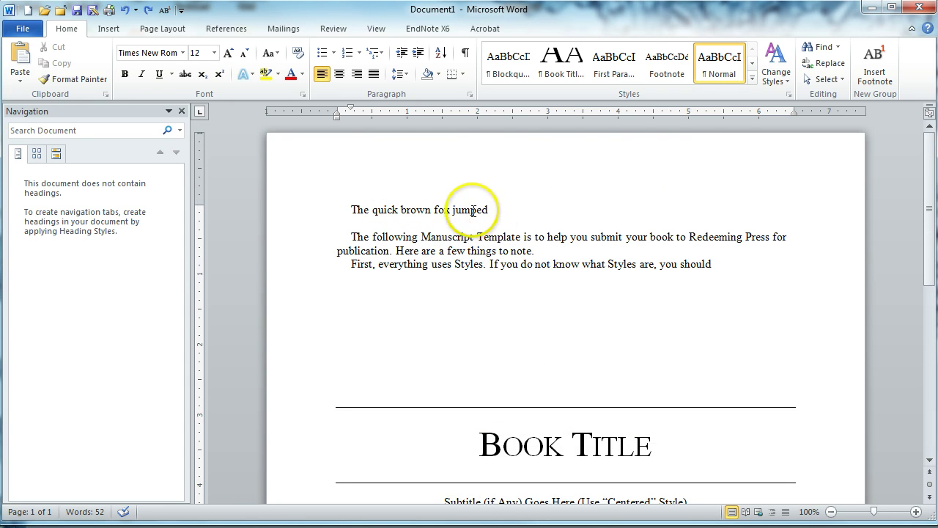
Delete the document's entire contents to start from a blank page.
{"action": "scroll", "coordinate": [505, 291], "scroll_direction": "down", "scroll_amount": 3}
{"action": "left_click", "coordinate": [496, 259]}
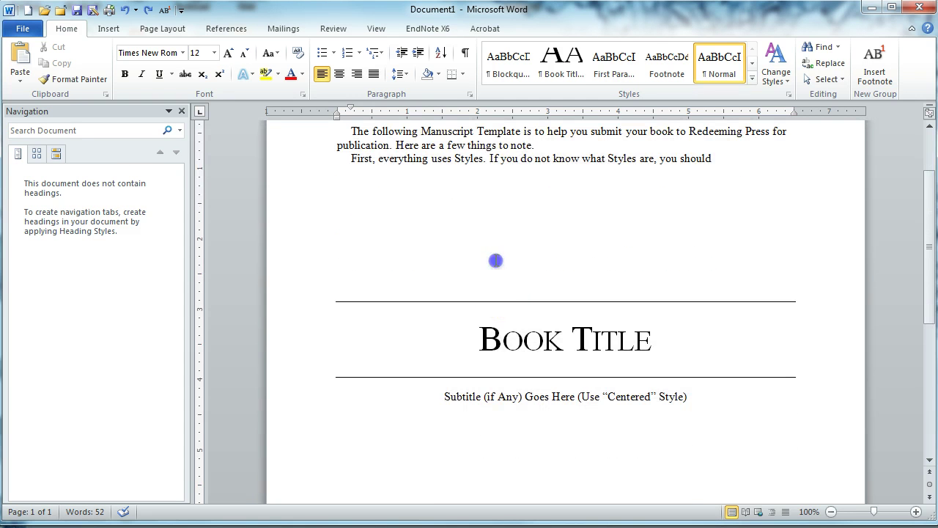
{"action": "key", "text": "ctrl+a"}
{"action": "key", "text": "Delete"}
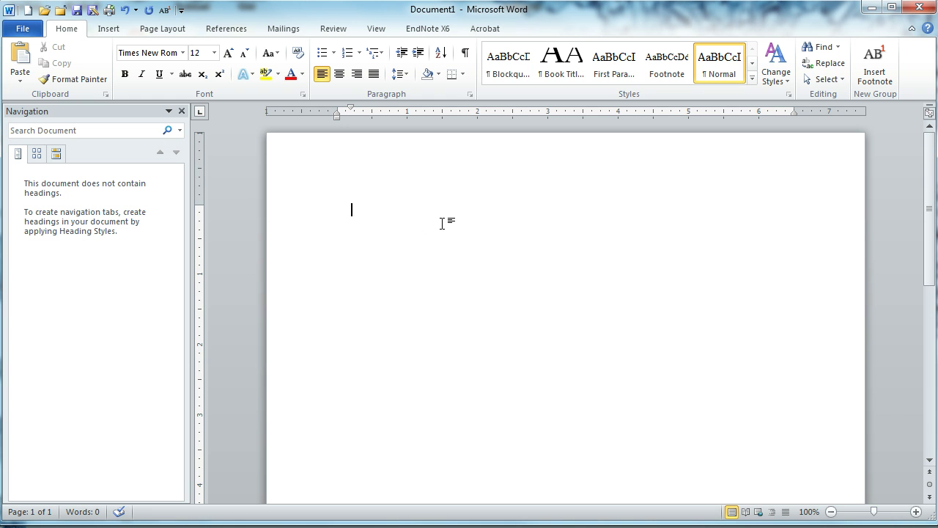
Enter "Book Title" on the blank page and apply the Book Title Page style to it.
{"action": "type", "text": "Book Title"}
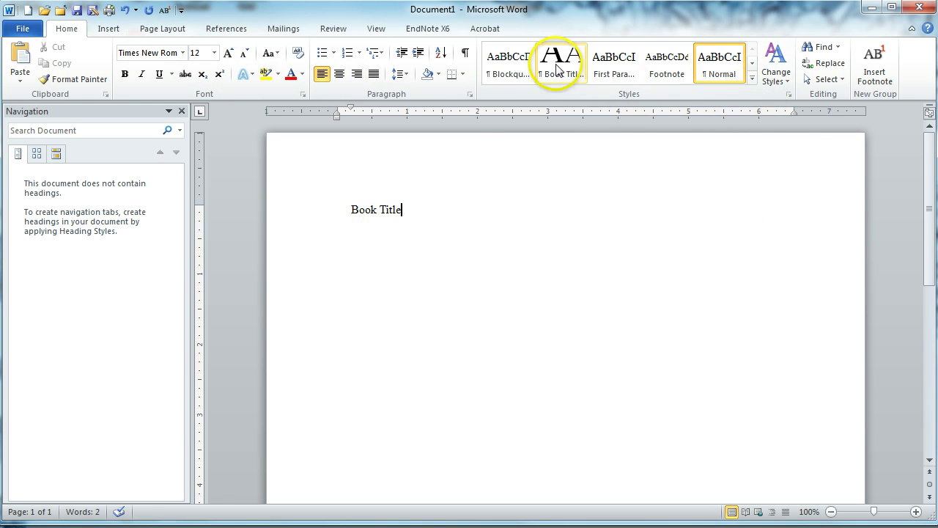
{"action": "left_click", "coordinate": [753, 83]}
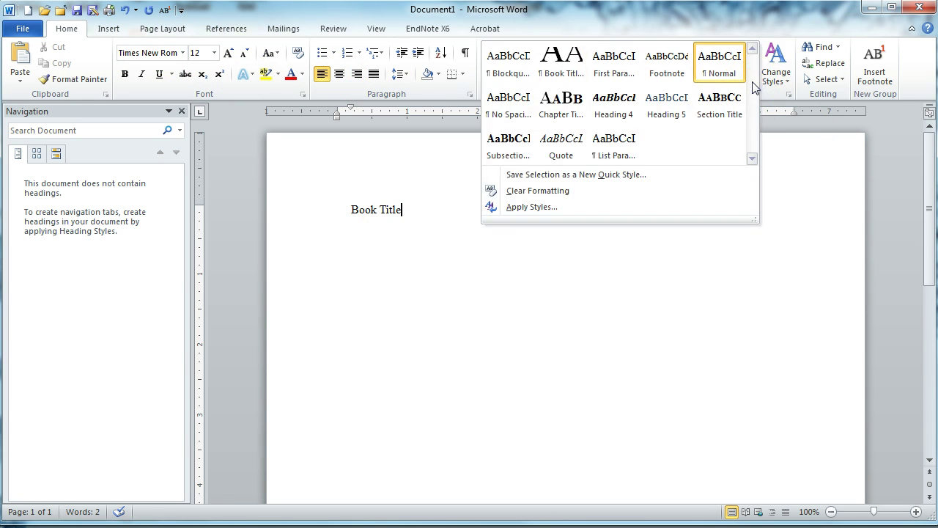
{"action": "left_click", "coordinate": [561, 76]}
{"action": "left_click", "coordinate": [660, 335]}
{"action": "left_click", "coordinate": [680, 417]}
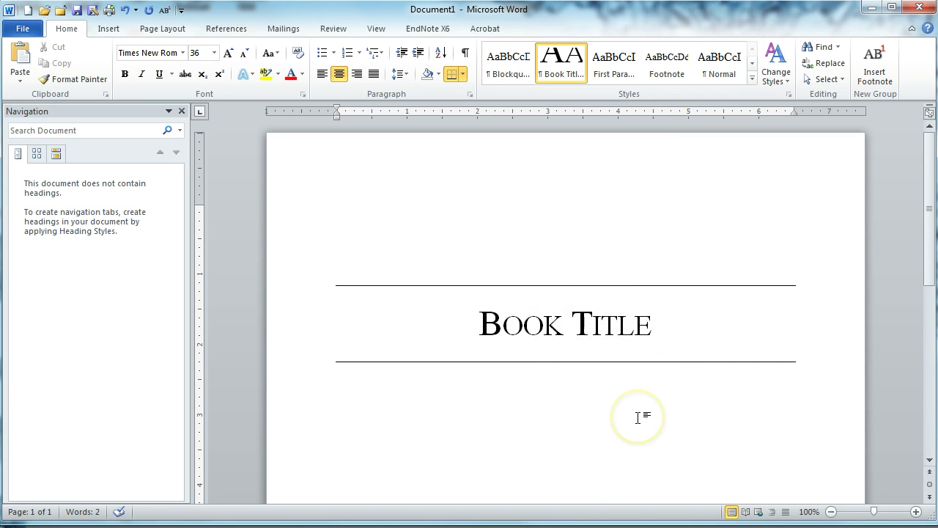
Add the line "Subtitle Goes Here" beneath the book title and start a new paragraph below it.
{"action": "key", "text": "Return"}
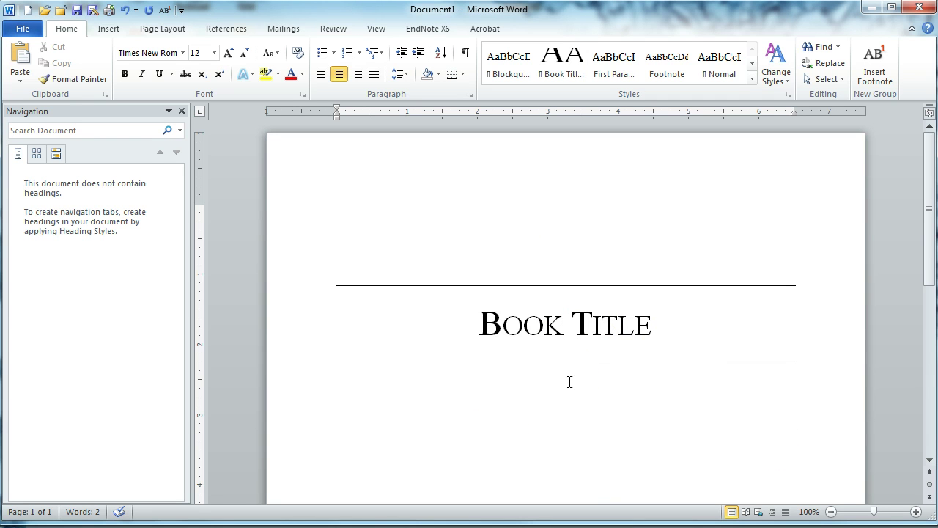
{"action": "left_click", "coordinate": [611, 391]}
{"action": "type", "text": "Subtit"}
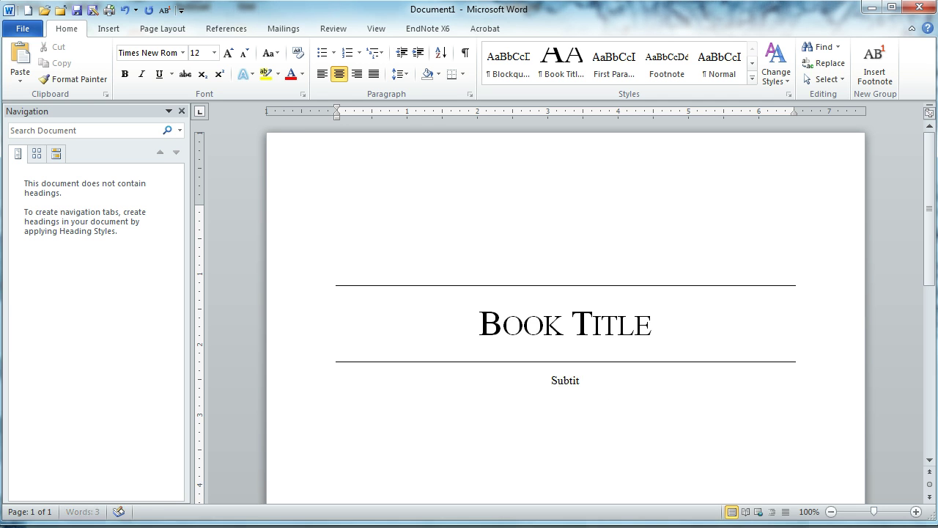
{"action": "type", "text": "le Goes Here"}
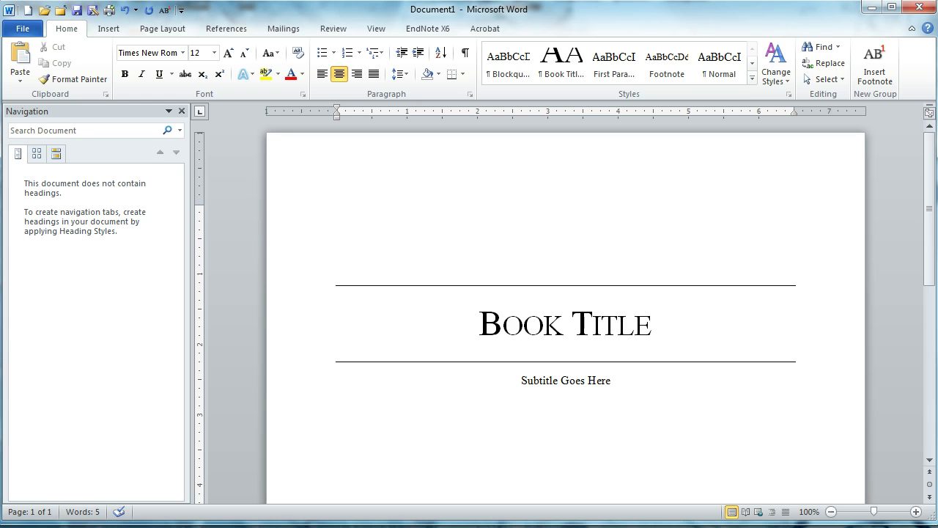
{"action": "key", "text": "Return"}
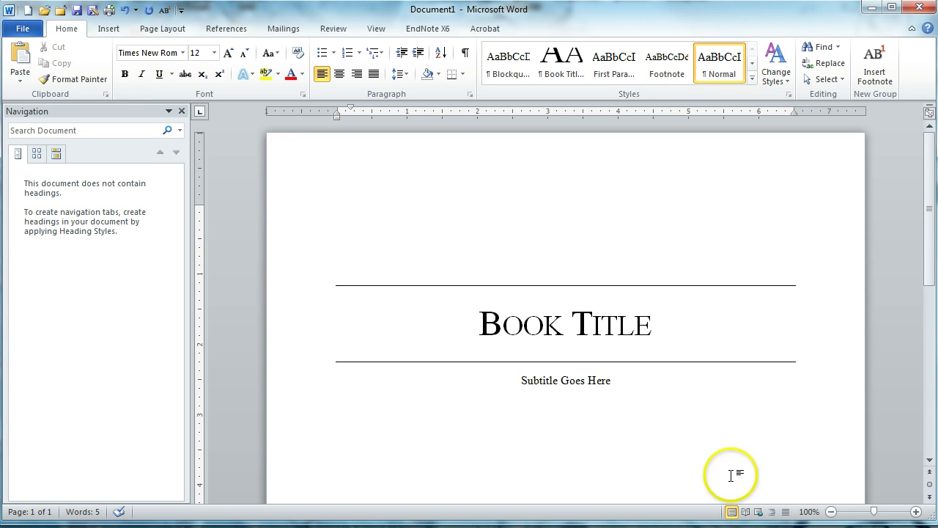
Replace the subtitle text with a byline reading "By" and the author's name, and start a new paragraph.
{"action": "left_click_drag", "start_coordinate": [615, 382], "coordinate": [527, 381]}
{"action": "type", "text": "By"}
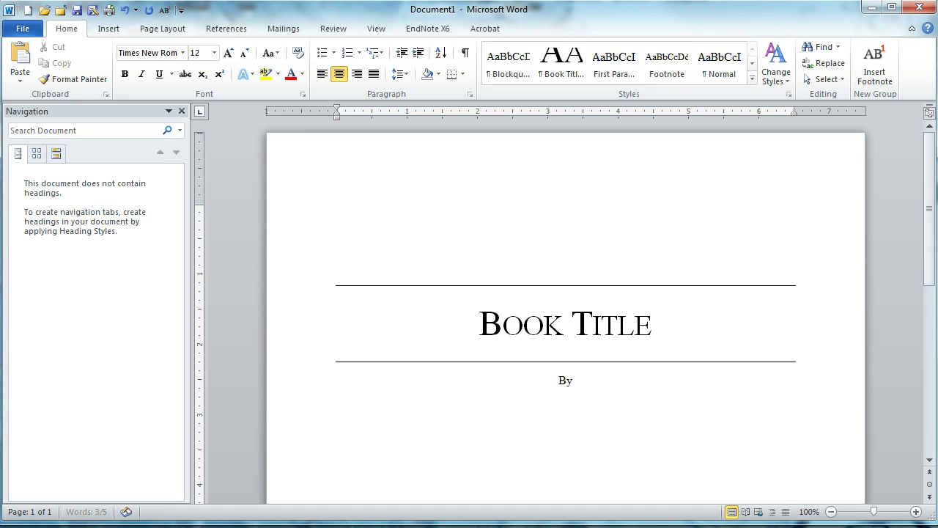
{"action": "type", "text": " Jeremy Myers"}
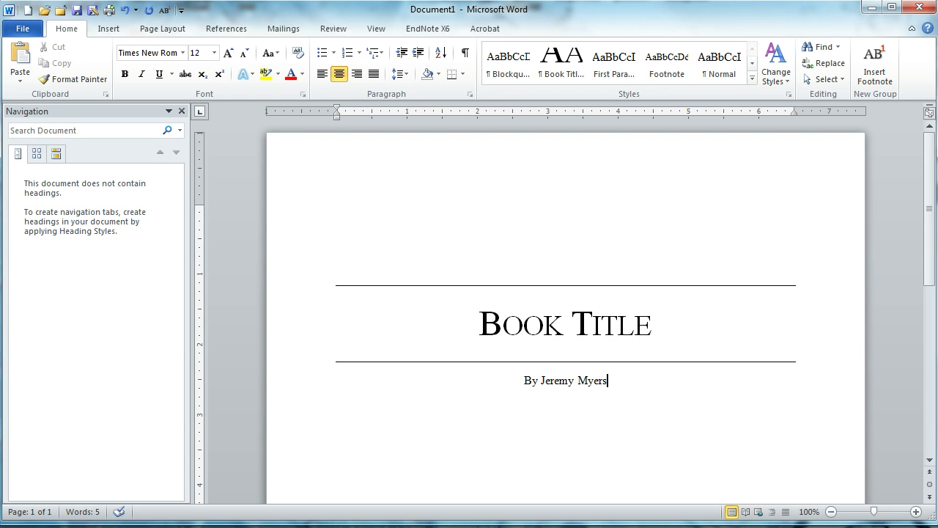
{"action": "key", "text": "Return"}
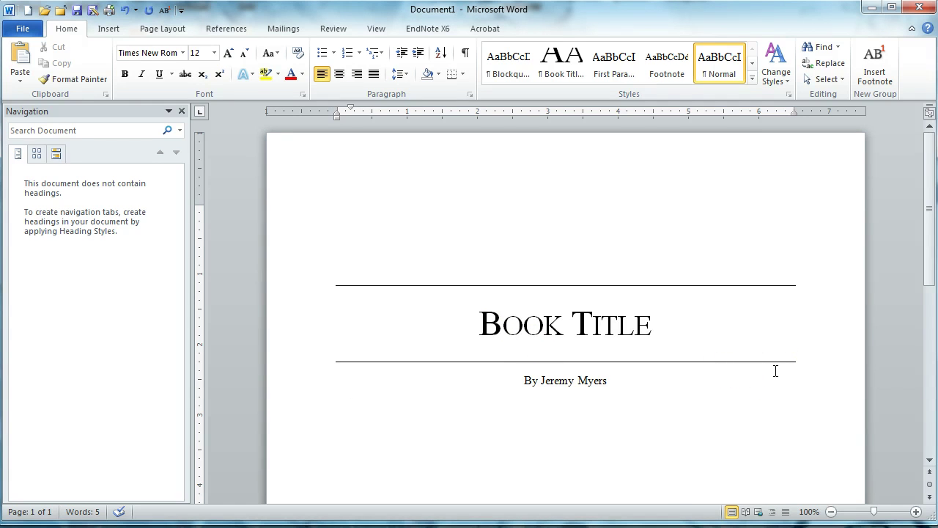
Generate five paragraphs of sample body text below the byline with =rand(5).
{"action": "scroll", "coordinate": [770, 389], "scroll_direction": "down", "scroll_amount": 4}
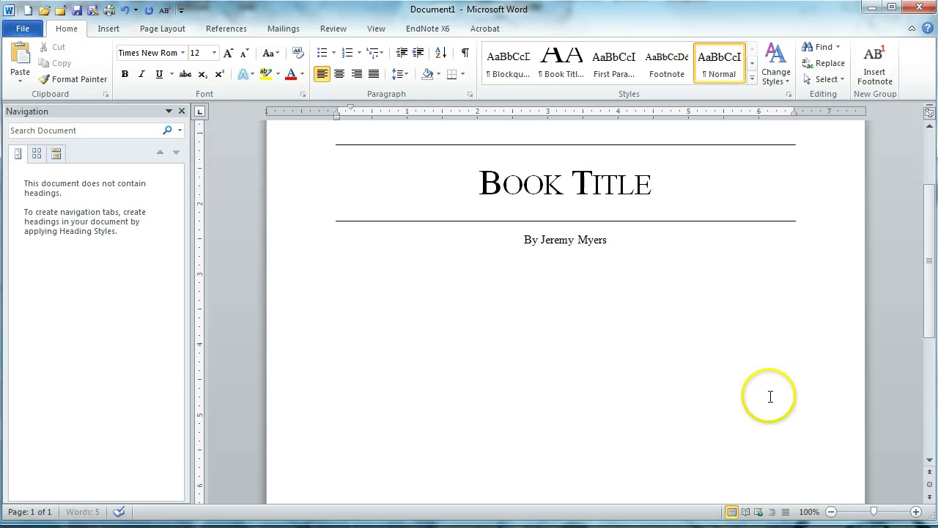
{"action": "scroll", "coordinate": [706, 383], "scroll_direction": "up", "scroll_amount": 2}
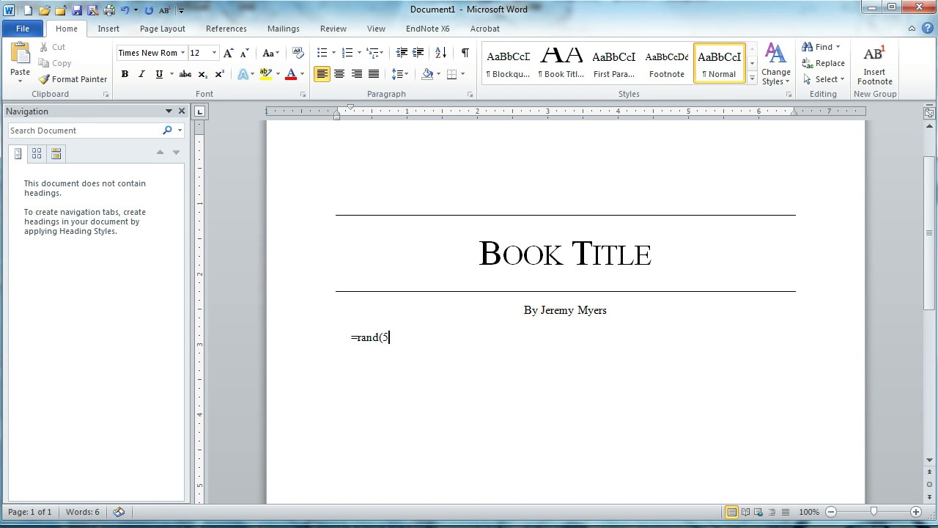
{"action": "type", "text": ")"}
{"action": "key", "text": "Return"}
Insert an extra blank line between the byline and the first sample paragraph.
{"action": "left_click", "coordinate": [342, 193]}
{"action": "key", "text": "Return"}
{"action": "scroll", "coordinate": [650, 419], "scroll_direction": "down", "scroll_amount": 2}
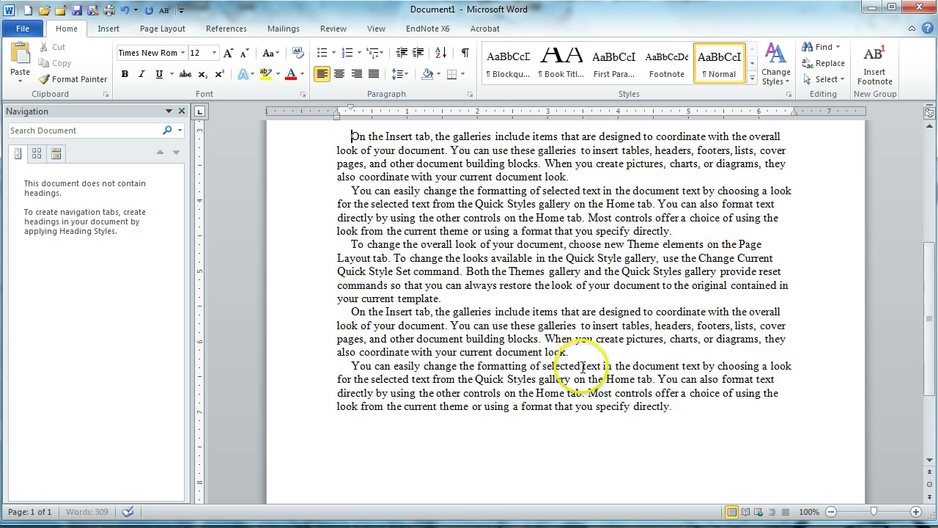
{"action": "scroll", "coordinate": [607, 367], "scroll_direction": "up", "scroll_amount": 3}
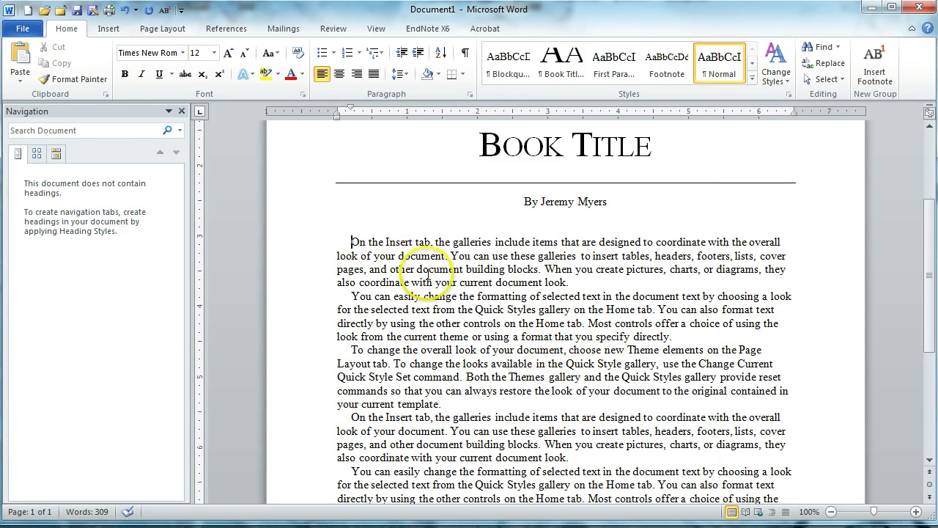
Add the line "Chapter 1" above the first sample paragraph and apply the Chapter Title style to it.
{"action": "scroll", "coordinate": [435, 277], "scroll_direction": "up", "scroll_amount": 3}
{"action": "scroll", "coordinate": [435, 278], "scroll_direction": "down", "scroll_amount": 6}
{"action": "scroll", "coordinate": [436, 284], "scroll_direction": "up", "scroll_amount": 5}
{"action": "left_click", "coordinate": [375, 292]}
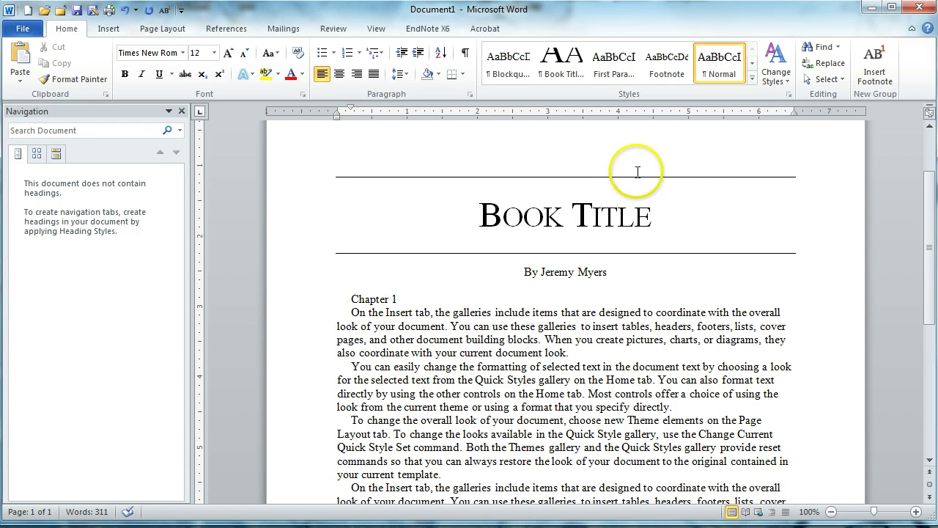
{"action": "left_click", "coordinate": [749, 79]}
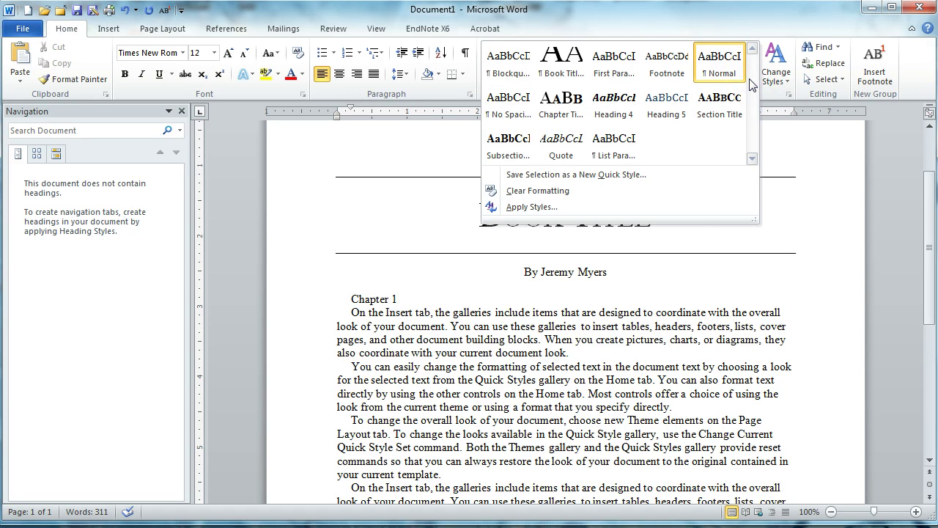
{"action": "left_click", "coordinate": [564, 118]}
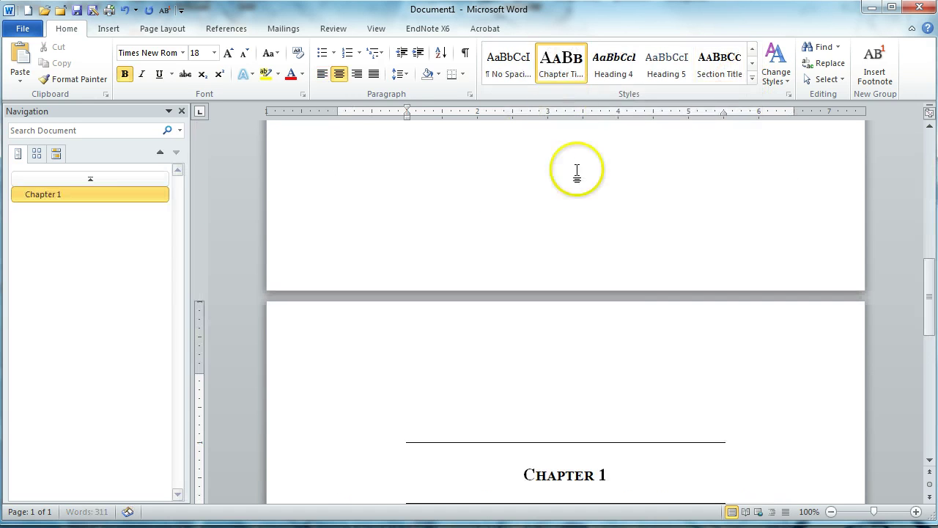
Change the chapter heading's text from "Chapter 1" to "Chapter Title".
{"action": "scroll", "coordinate": [624, 340], "scroll_direction": "up", "scroll_amount": 10}
{"action": "left_click", "coordinate": [622, 340]}
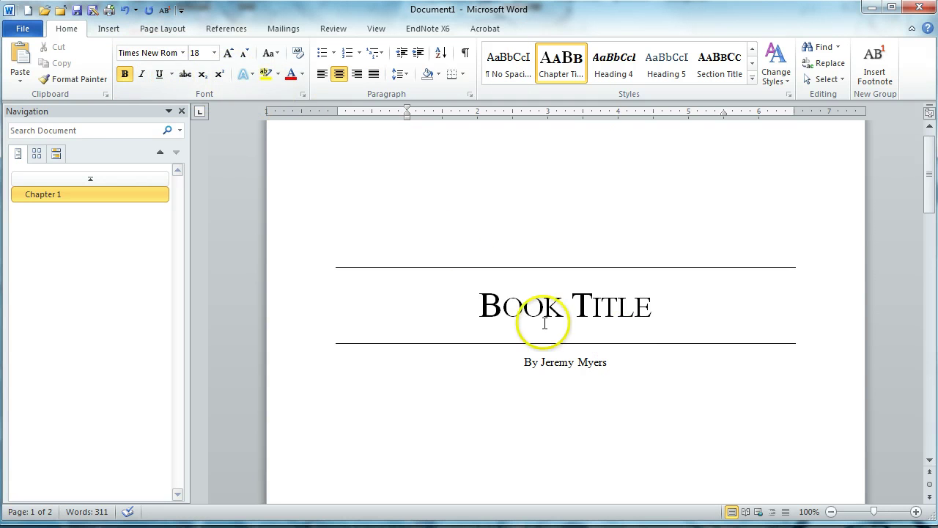
{"action": "key", "text": "Down"}
{"action": "key", "text": "Down"}
{"action": "key", "text": "Down"}
{"action": "key", "text": "Down"}
{"action": "key", "text": "Down"}
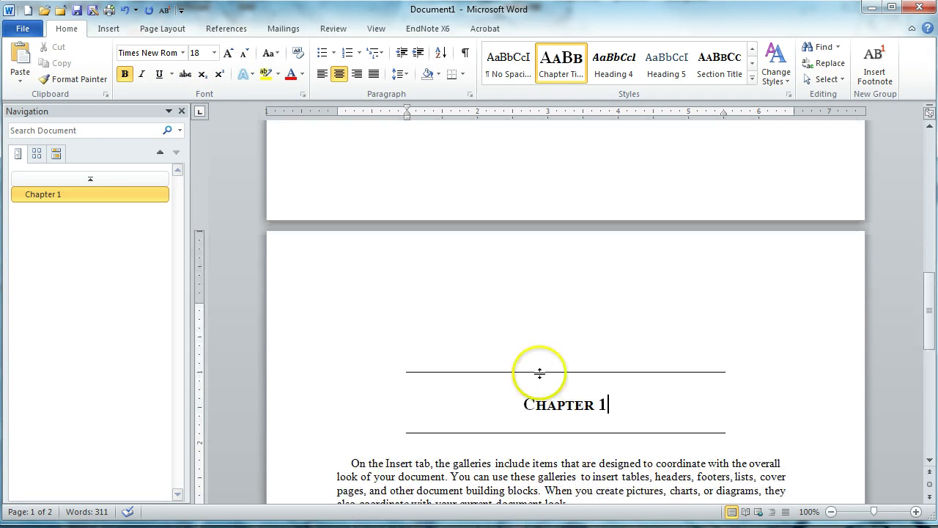
{"action": "scroll", "coordinate": [541, 375], "scroll_direction": "down", "scroll_amount": 3}
{"action": "key", "text": "BackSpace"}
{"action": "type", "text": "Title"}
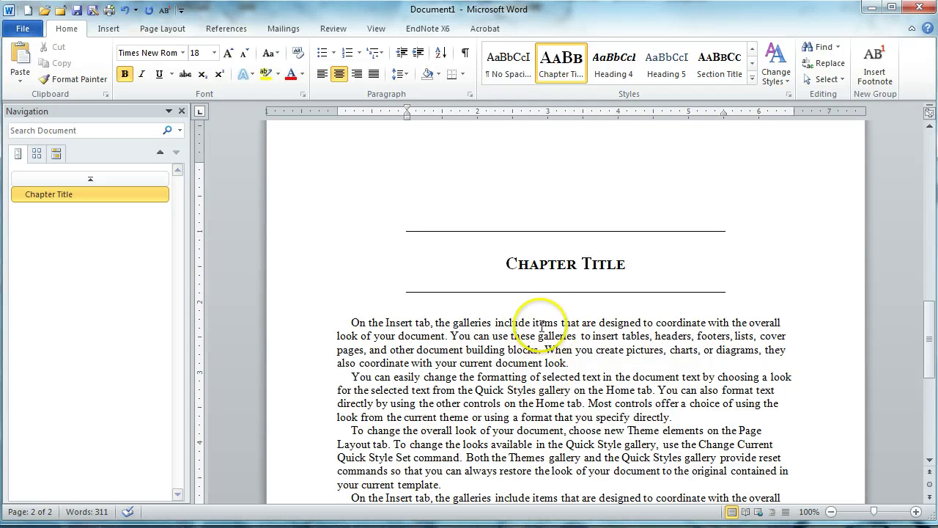
Start an unindented paragraph directly beneath the chapter heading with the word "First".
{"action": "scroll", "coordinate": [539, 315], "scroll_direction": "up", "scroll_amount": 4}
{"action": "scroll", "coordinate": [538, 308], "scroll_direction": "down", "scroll_amount": 2}
{"action": "scroll", "coordinate": [562, 325], "scroll_direction": "up", "scroll_amount": 2}
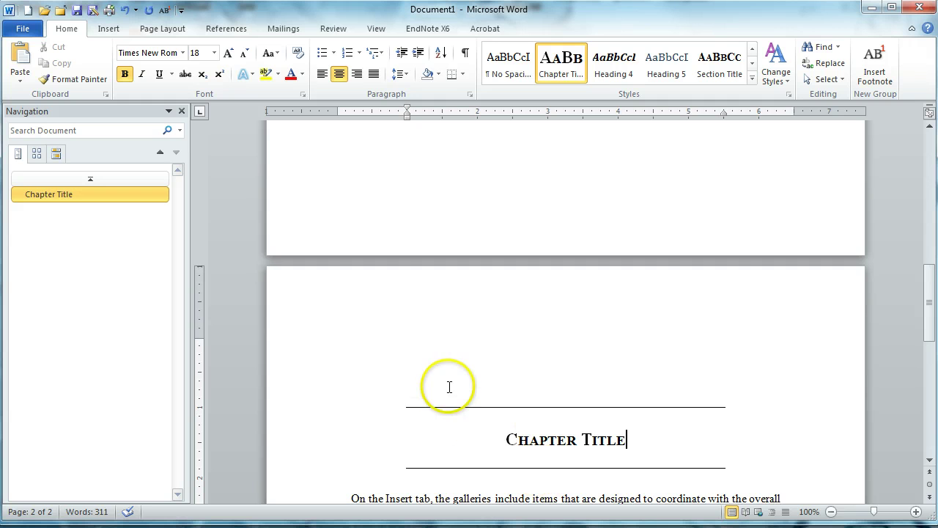
{"action": "scroll", "coordinate": [450, 387], "scroll_direction": "down", "scroll_amount": 3}
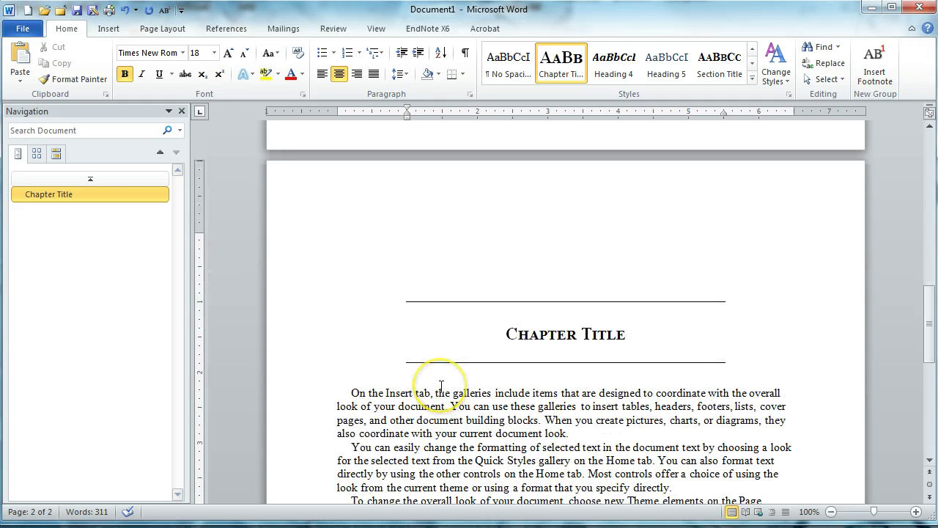
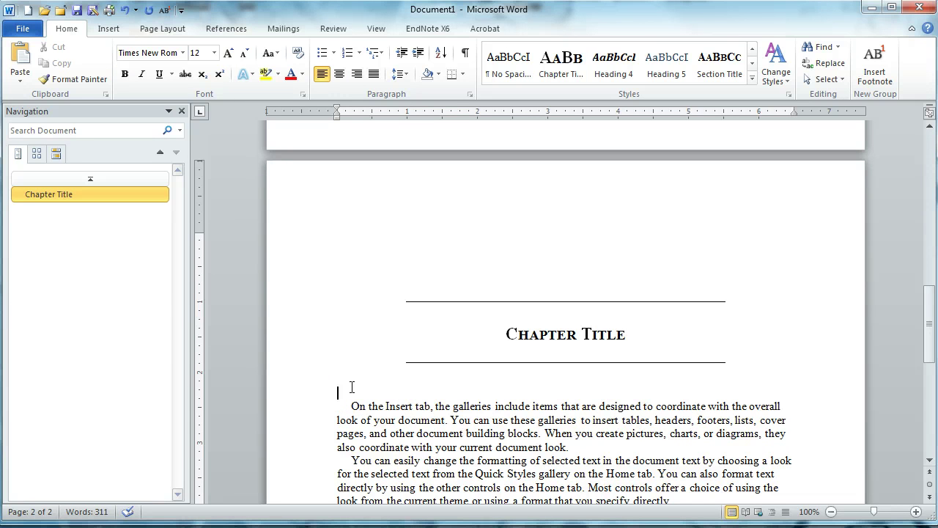
{"action": "type", "text": "First"}
{"action": "key", "text": "Return"}
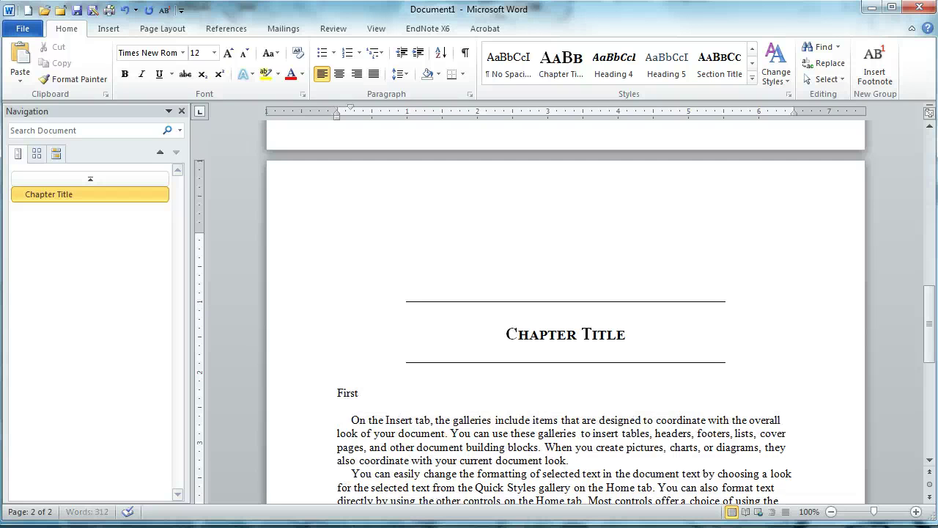
{"action": "key", "text": "Tab"}
{"action": "type", "text": "1k"}
{"action": "key", "text": "BackSpace"}
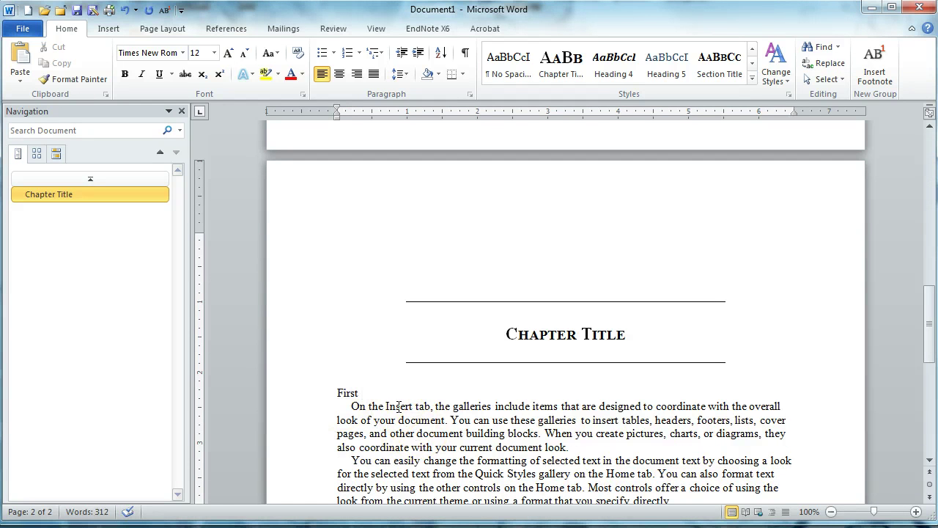
Complete the line beneath the chapter heading so it reads "First paragraph has no indent.".
{"action": "type", "text": "paragraph h"}
{"action": "key", "text": "BackSpace"}
{"action": "type", "text": "has no indent."}
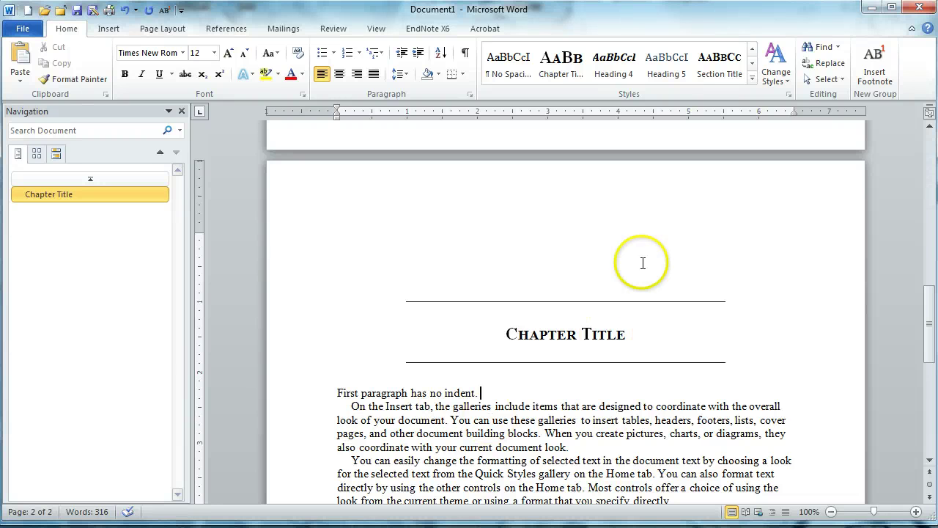
Examine the First Paragraph style's indentation settings, including the special indent options, and cancel without changing the style.
{"action": "left_click", "coordinate": [753, 75]}
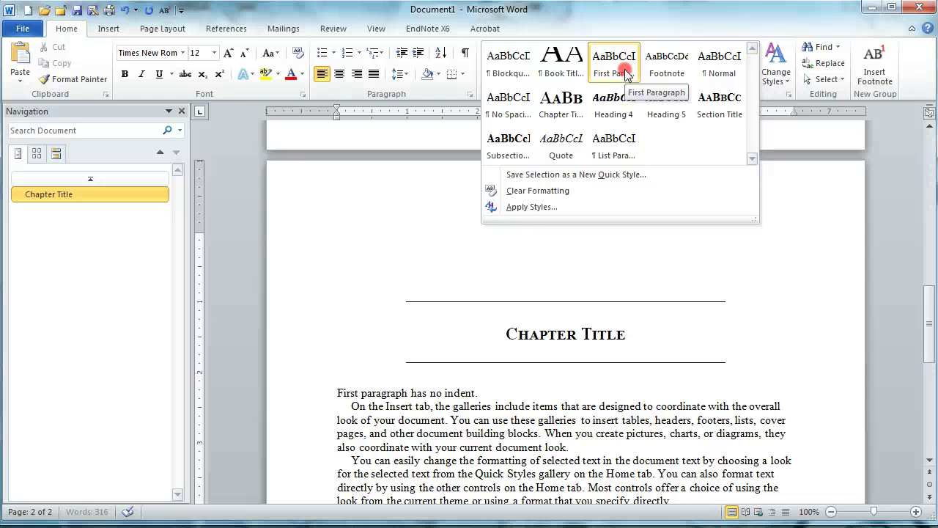
{"action": "right_click", "coordinate": [625, 71]}
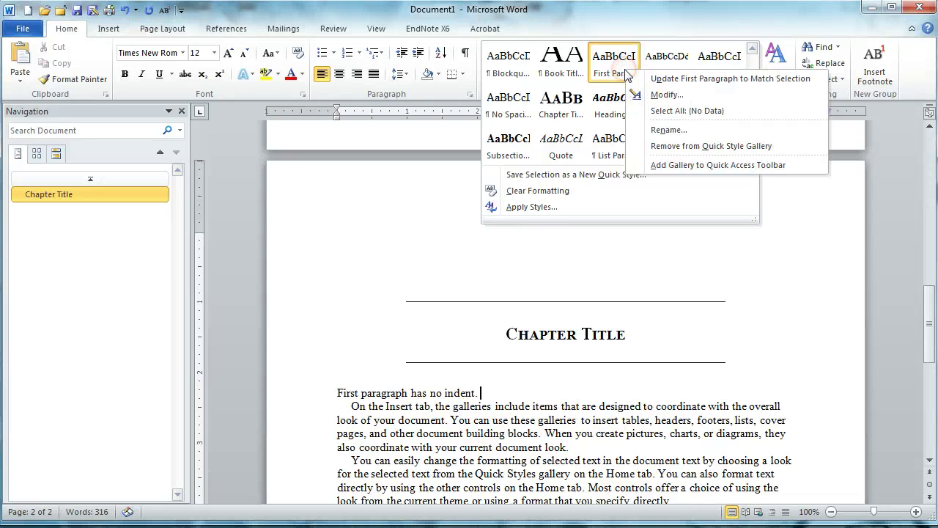
{"action": "left_click", "coordinate": [650, 96]}
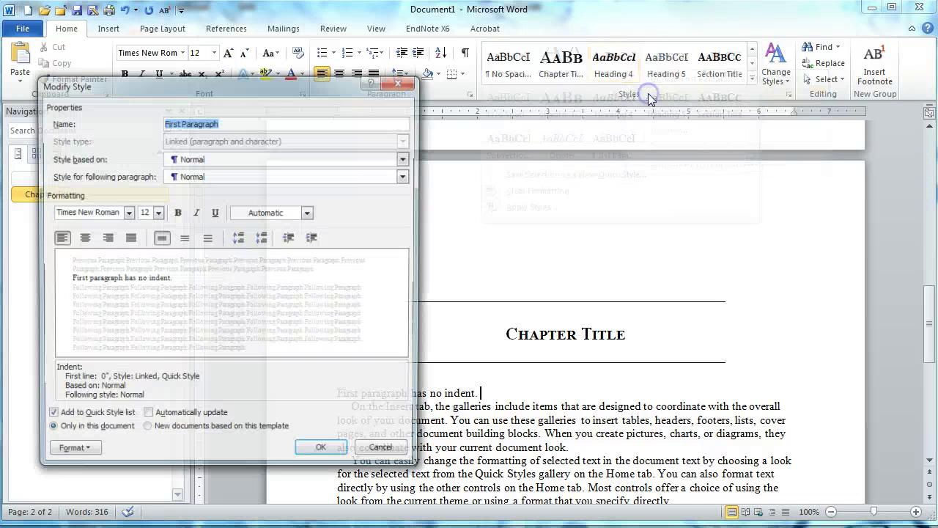
{"action": "left_click", "coordinate": [69, 453]}
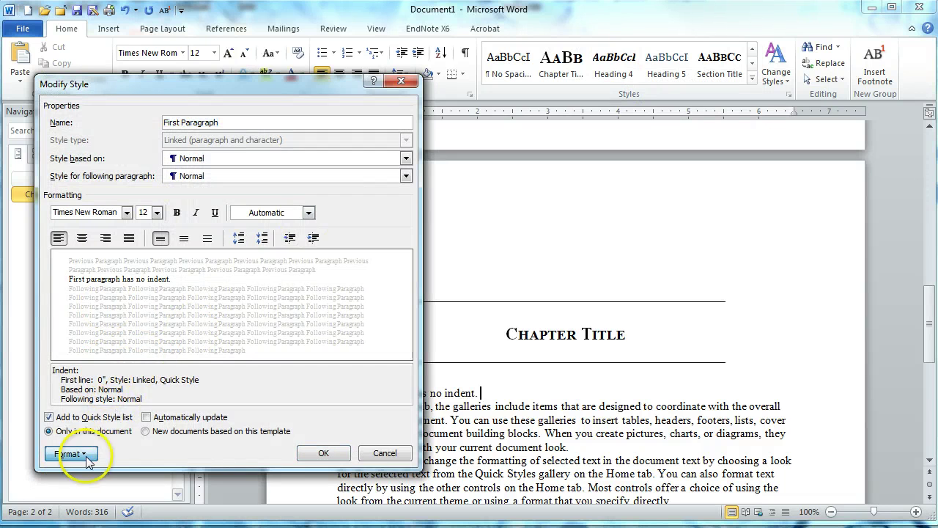
{"action": "left_click", "coordinate": [99, 322]}
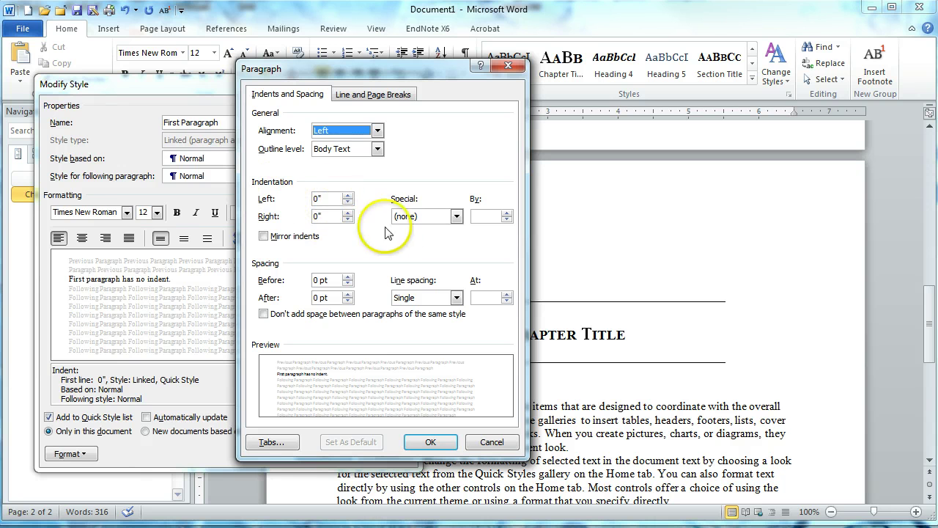
{"action": "left_click", "coordinate": [455, 217]}
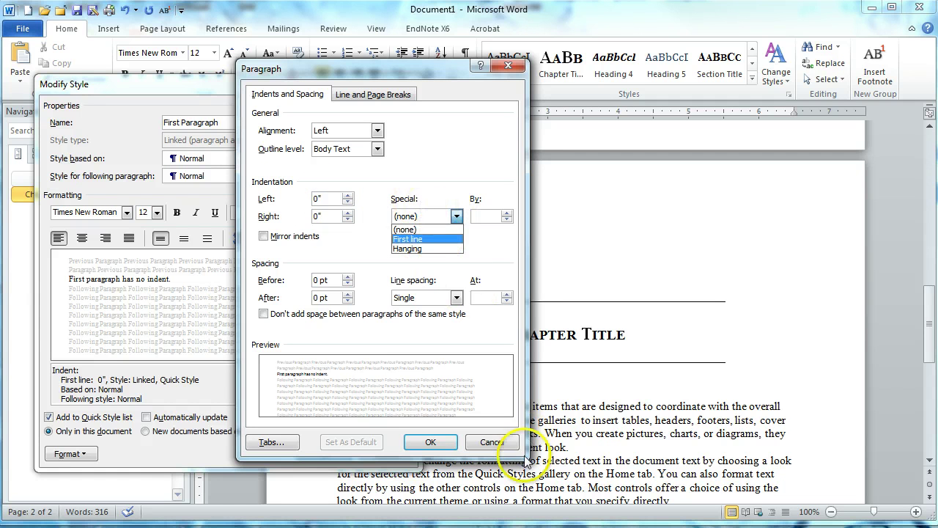
{"action": "left_click", "coordinate": [498, 443]}
{"action": "left_click", "coordinate": [381, 454]}
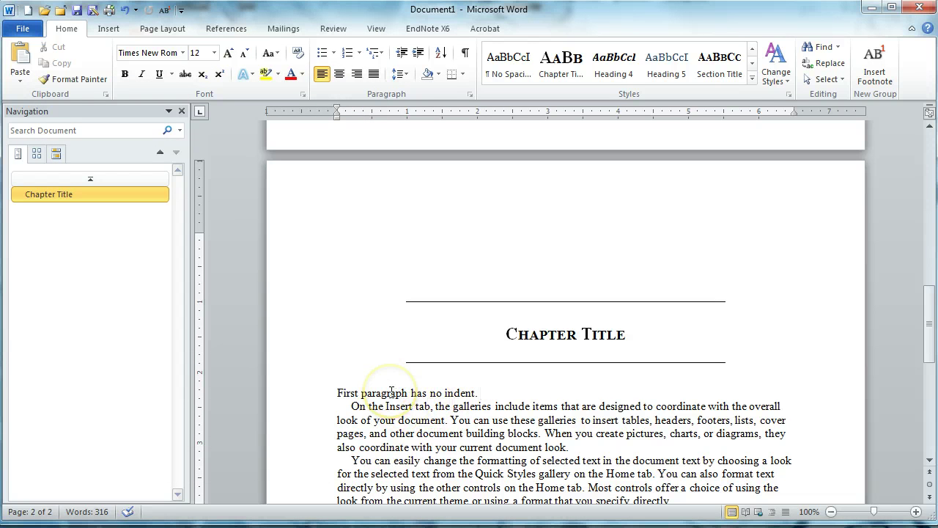
{"action": "left_click", "coordinate": [752, 78]}
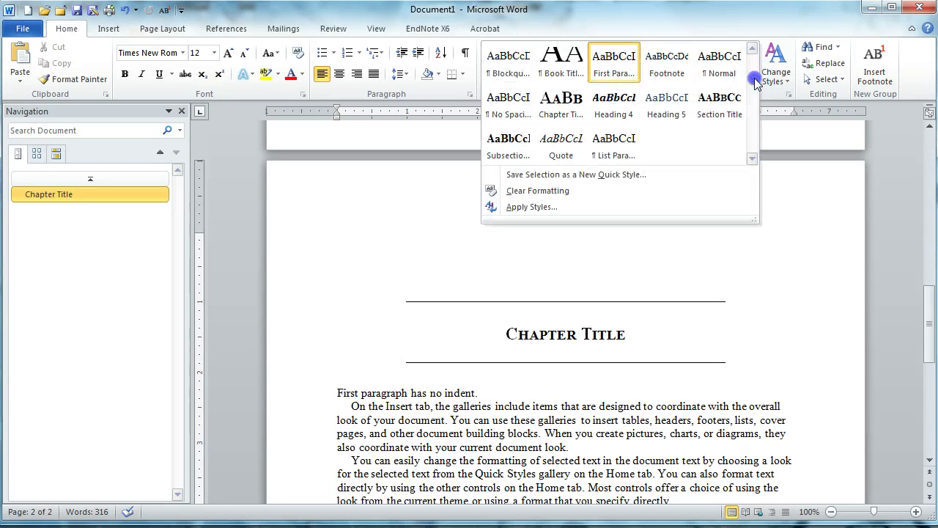
Extend the first paragraph with "Typing away a bunch of junk information here to show you what happens after the first paragraph.".
{"action": "left_click", "coordinate": [482, 393]}
{"action": "type", "text": "fi"}
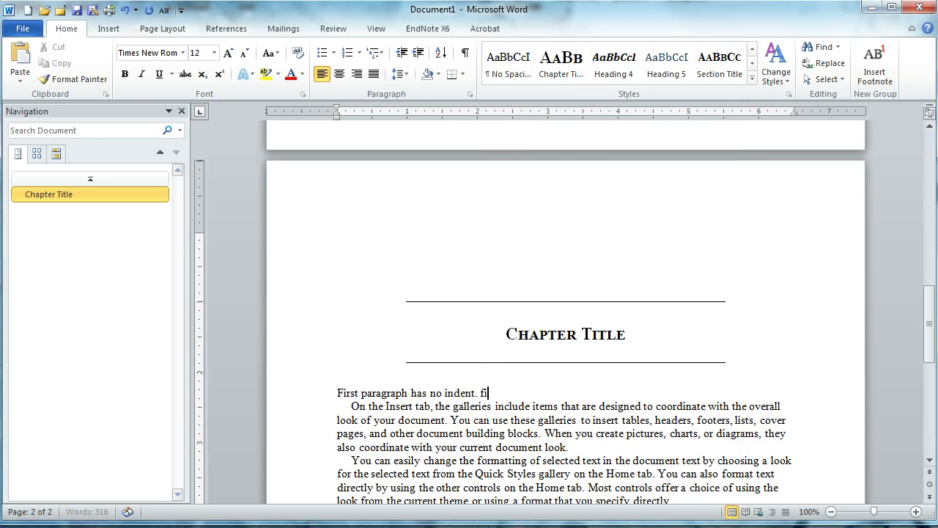
{"action": "key", "text": "BackSpace"}
{"action": "key", "text": "BackSpace"}
{"action": "type", "text": "Tp"}
{"action": "key", "text": "BackSpace"}
{"action": "type", "text": "yping away a bunch of jun"}
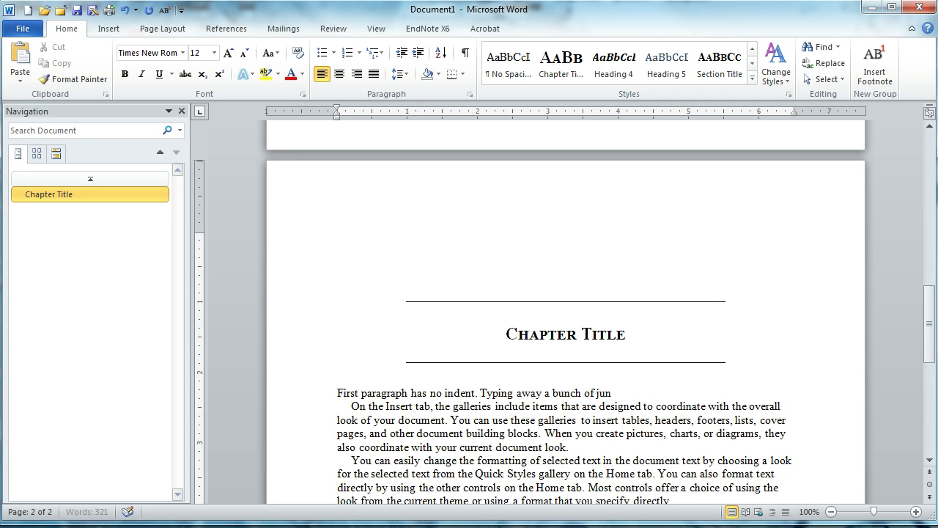
{"action": "type", "text": "k information here fo"}
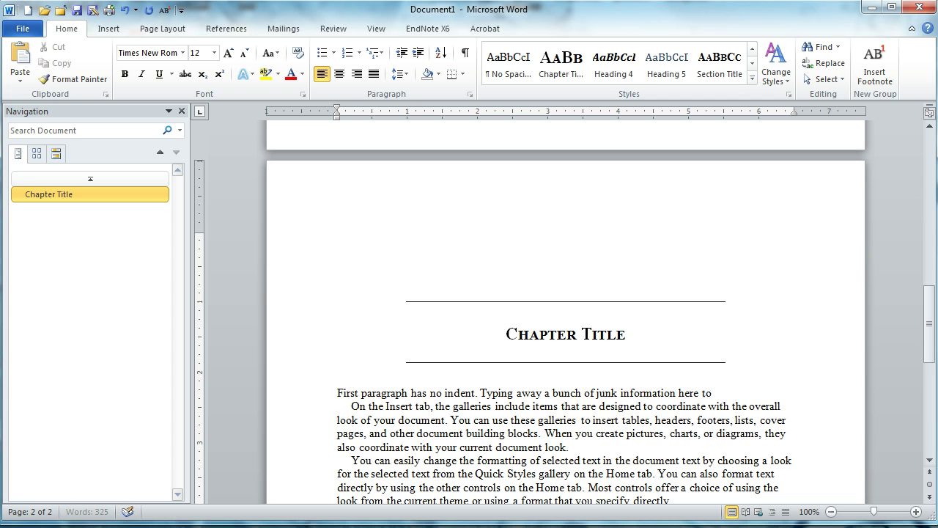
{"action": "type", "text": " show you what happens a"}
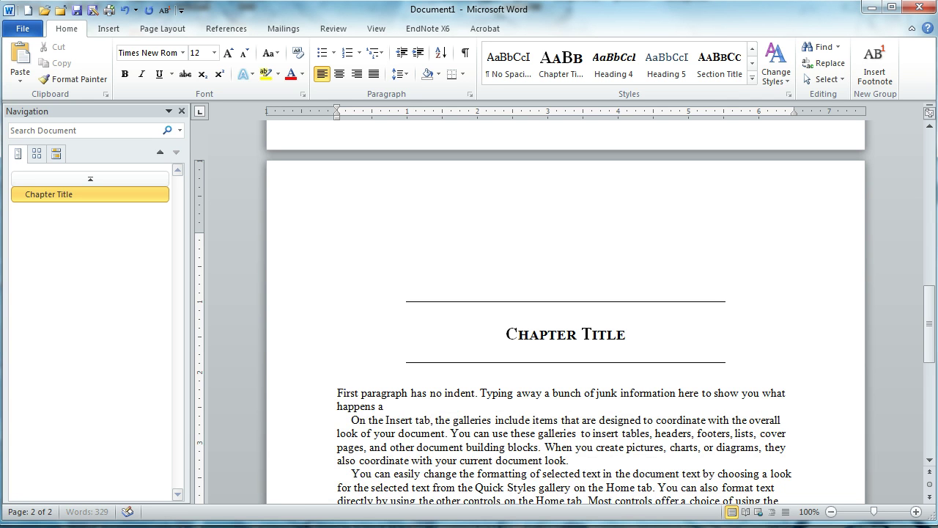
{"action": "type", "text": "fter the first paragraph."}
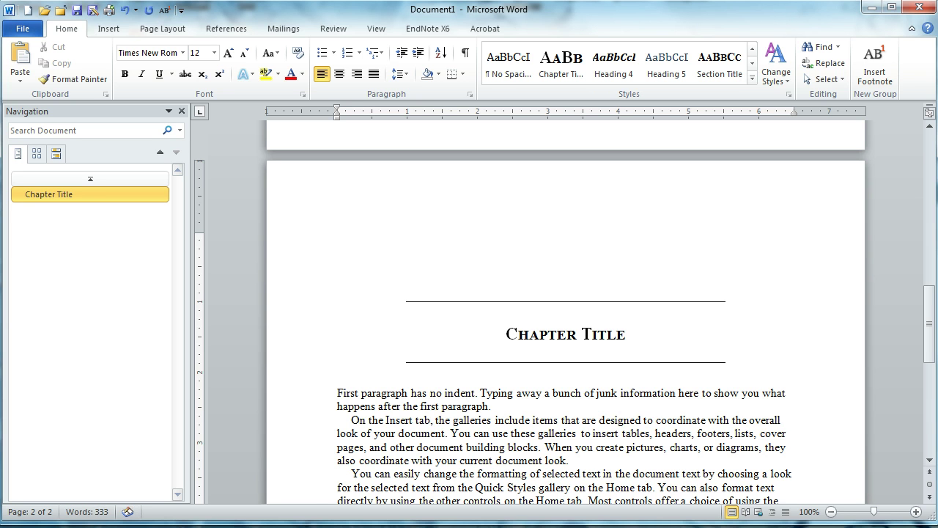
Add a new paragraph below the first one reading "The second paragraph of a section, and".
{"action": "key", "text": "Return"}
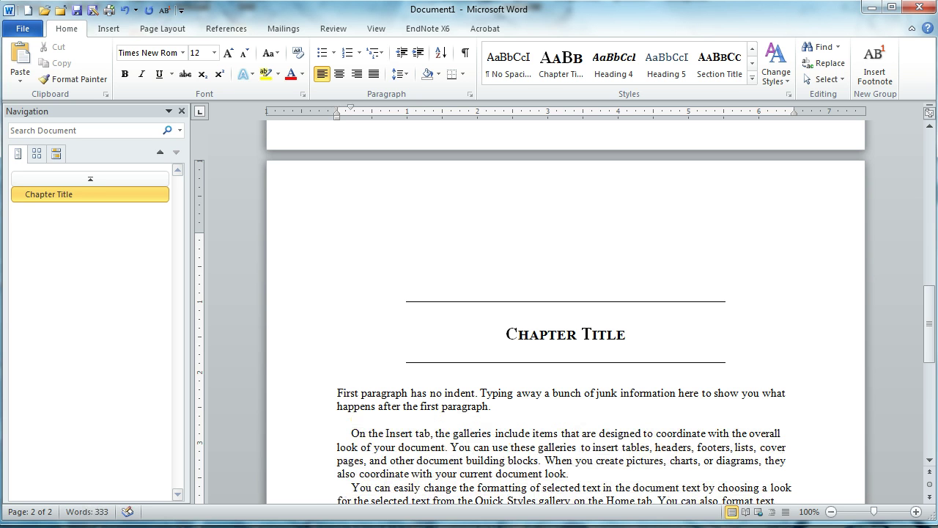
{"action": "type", "text": "The second paragraph of a"}
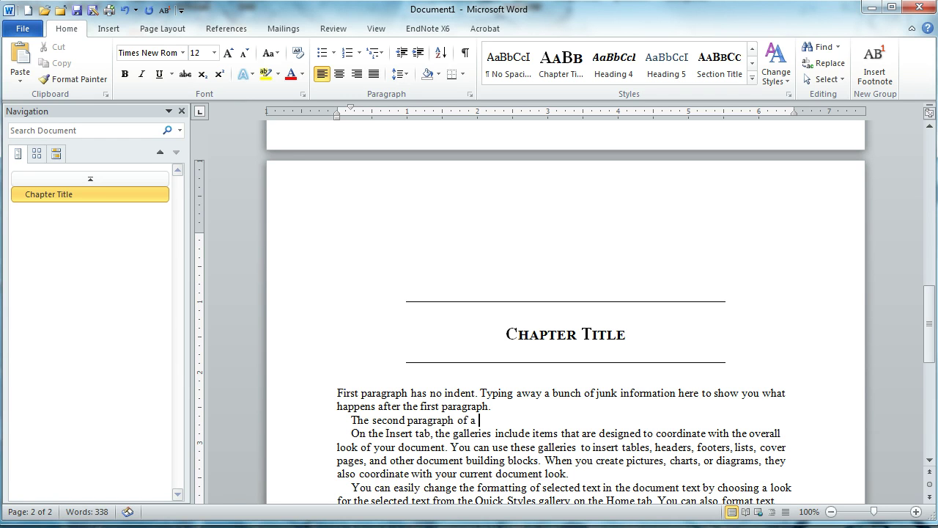
{"action": "type", "text": " section, and"}
{"action": "left_click", "coordinate": [339, 418]}
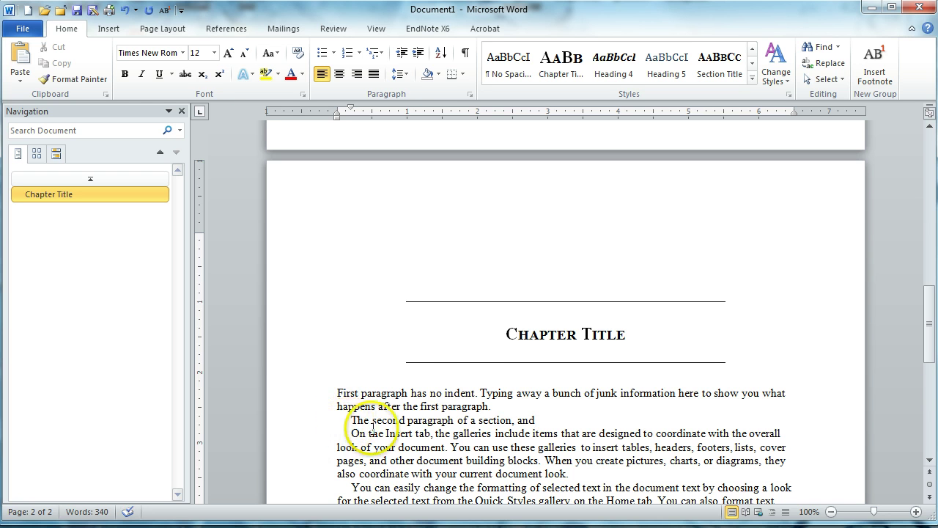
Insert two blank paragraphs after "The second paragraph of a section, and" and apply the Section Title style to the lower one.
{"action": "scroll", "coordinate": [440, 410], "scroll_direction": "down", "scroll_amount": 2}
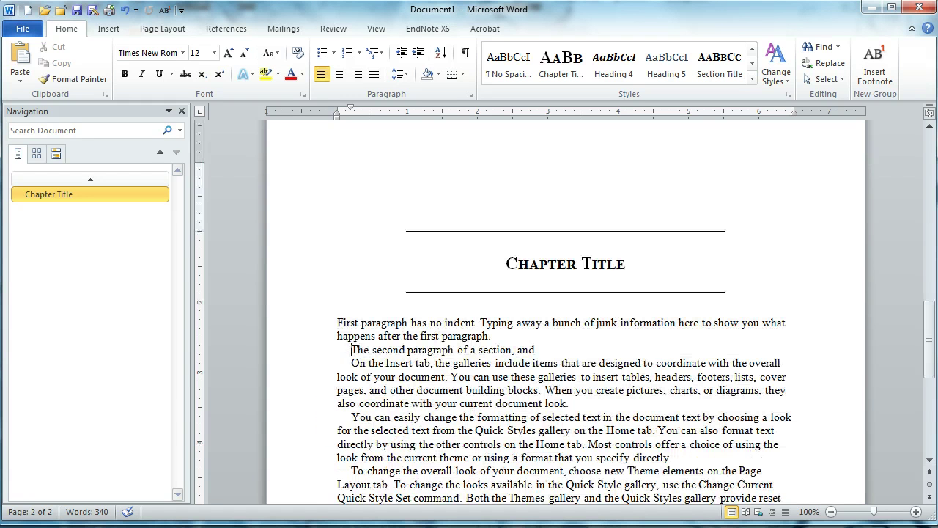
{"action": "left_click", "coordinate": [555, 350]}
{"action": "key", "text": "Return"}
{"action": "key", "text": "Return"}
{"action": "left_click", "coordinate": [721, 213]}
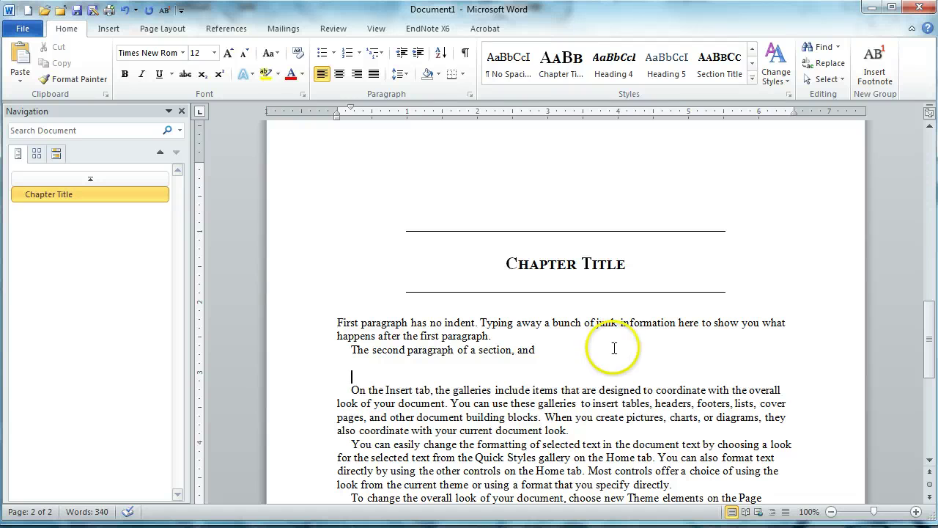
{"action": "left_click", "coordinate": [753, 79]}
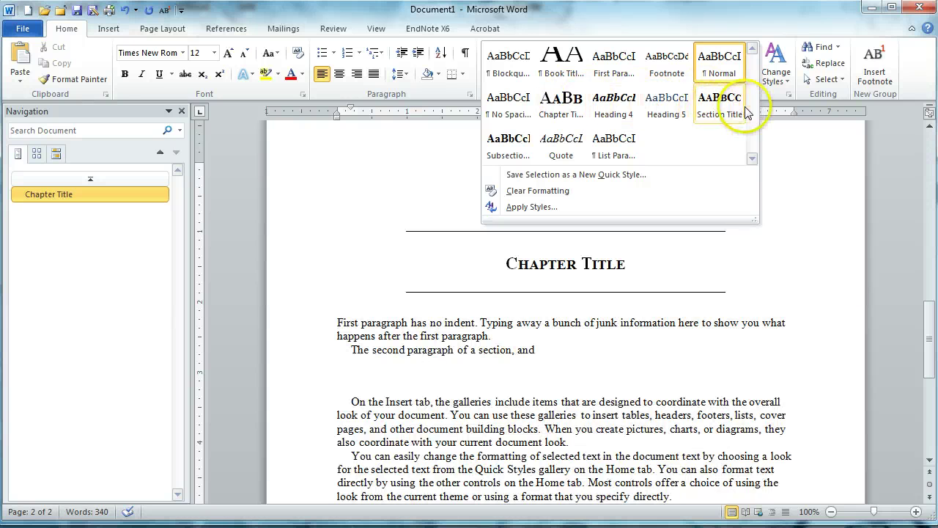
{"action": "left_click", "coordinate": [719, 110]}
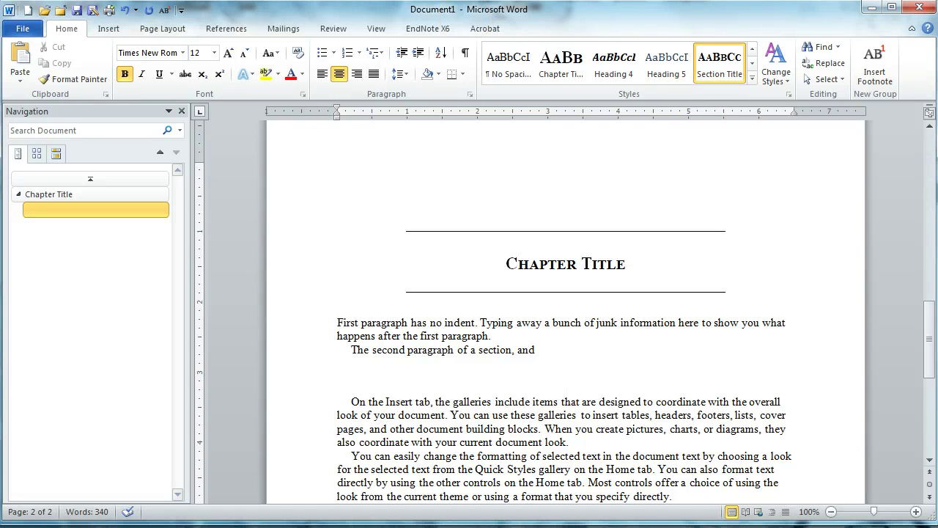
Enter "Section Title" as the section heading's text and remove the blank paragraph above it.
{"action": "left_click", "coordinate": [125, 74]}
{"action": "left_click", "coordinate": [472, 291]}
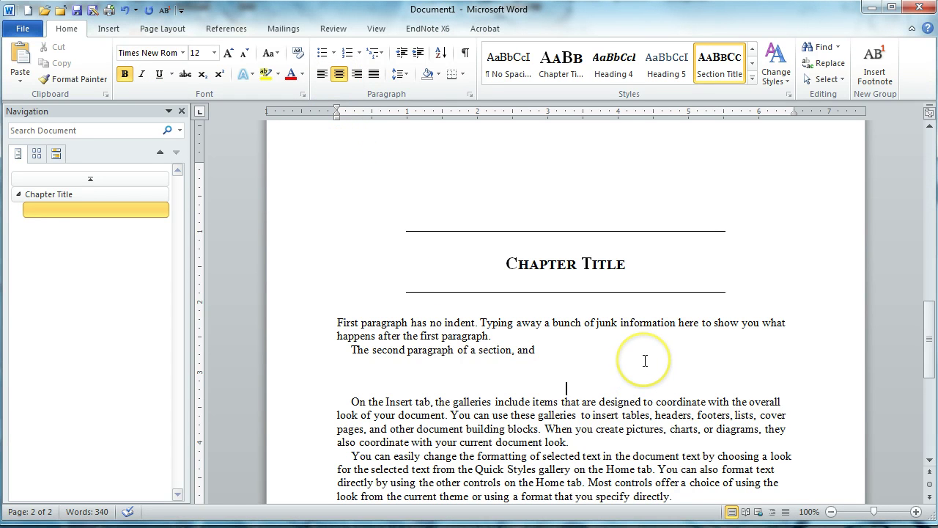
{"action": "type", "text": "Section Title"}
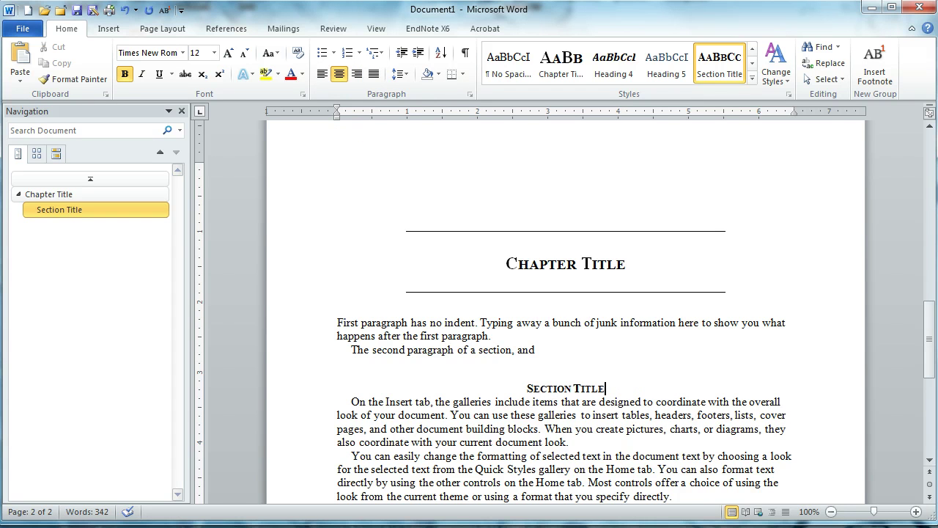
{"action": "left_click", "coordinate": [539, 363]}
{"action": "key", "text": "BackSpace"}
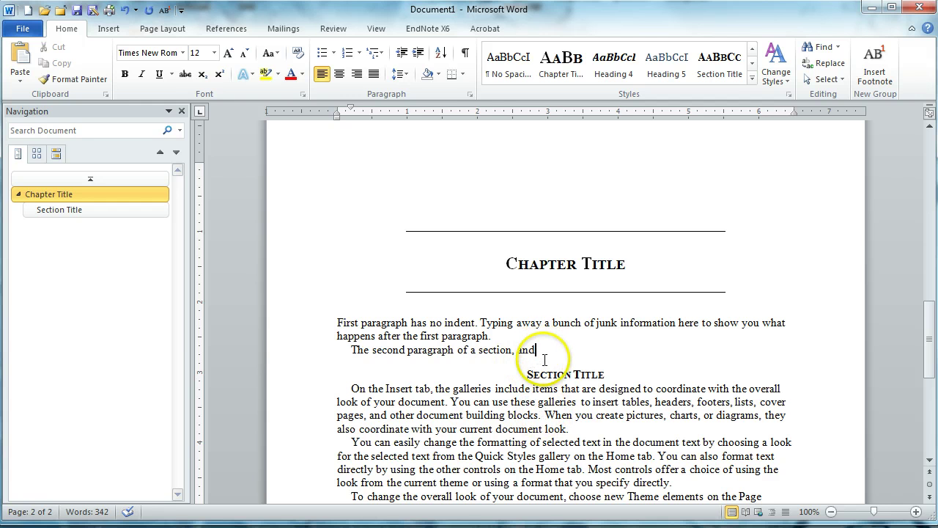
Add two paragraphs below the section title, reading "First paragraph." and "Second par".
{"action": "left_click", "coordinate": [632, 375]}
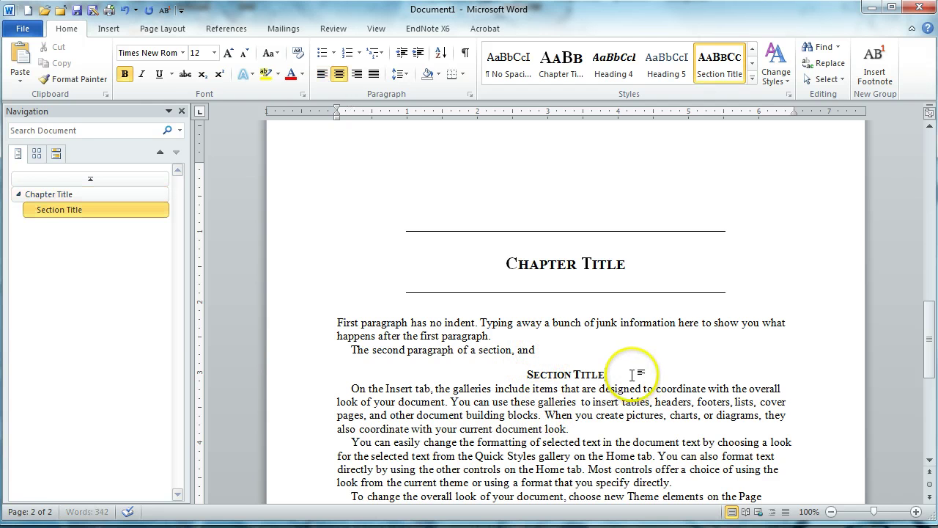
{"action": "key", "text": "Return"}
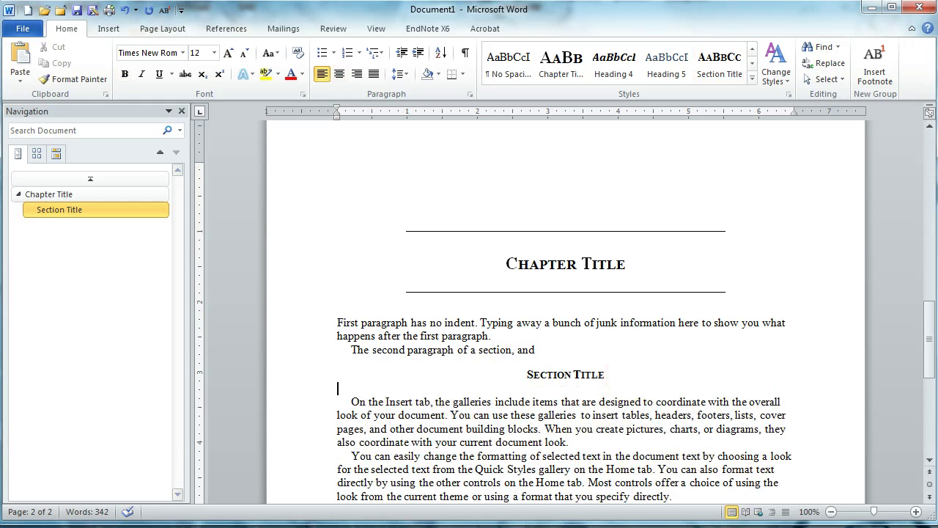
{"action": "type", "text": "First paragraph."}
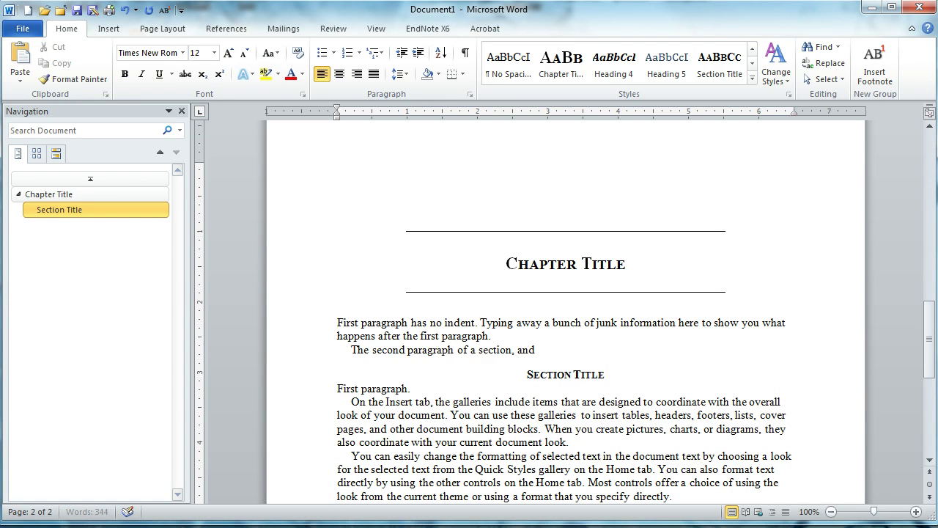
{"action": "key", "text": "Return"}
{"action": "type", "text": "Se"}
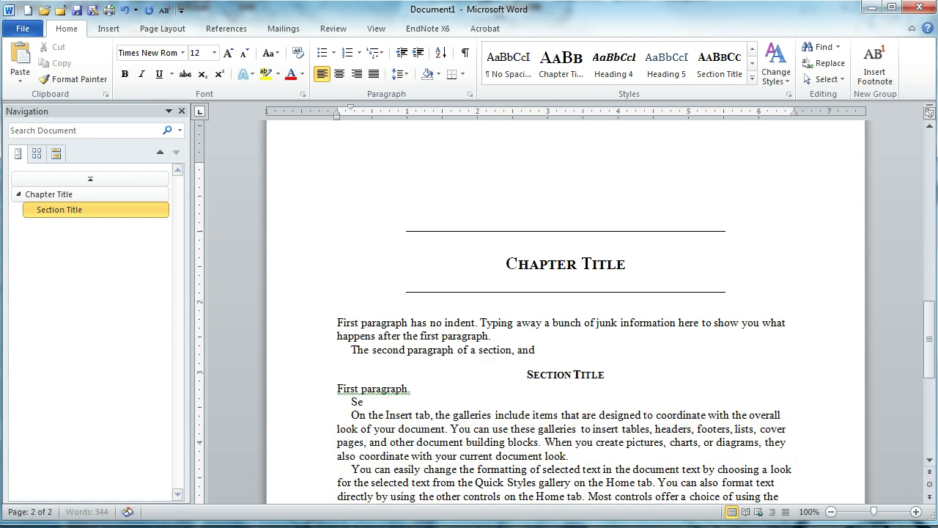
{"action": "type", "text": "cond par"}
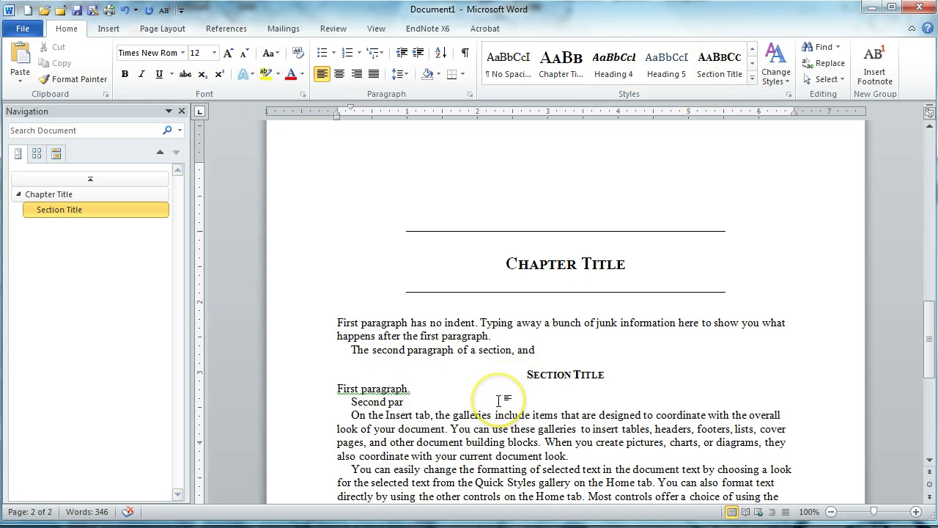
Add a blank paragraph and the line "Subsection Title" below "Second par".
{"action": "key", "text": "Return"}
{"action": "key", "text": "Return"}
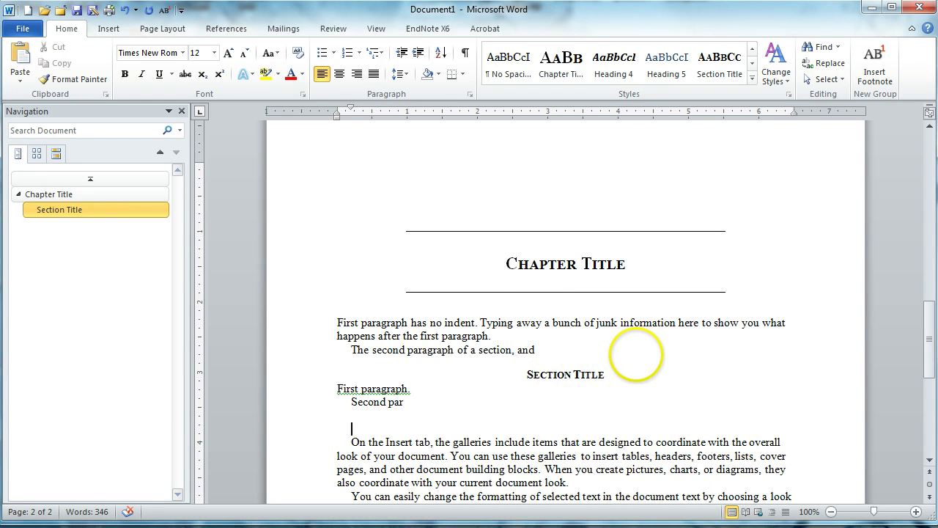
{"action": "type", "text": "Subsection Title"}
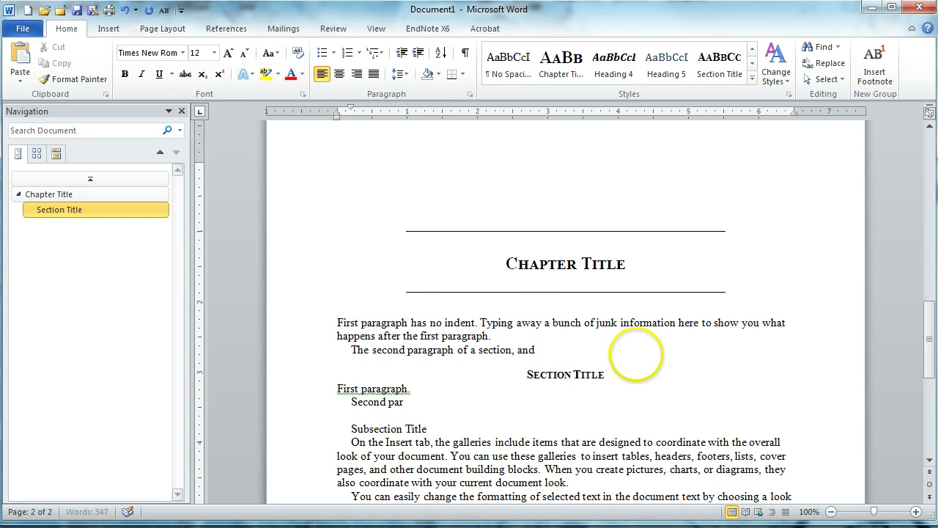
Apply the Subsection heading style to the "Subsection Title" line.
{"action": "left_click", "coordinate": [430, 430]}
{"action": "left_click_drag", "start_coordinate": [430, 430], "coordinate": [339, 429]}
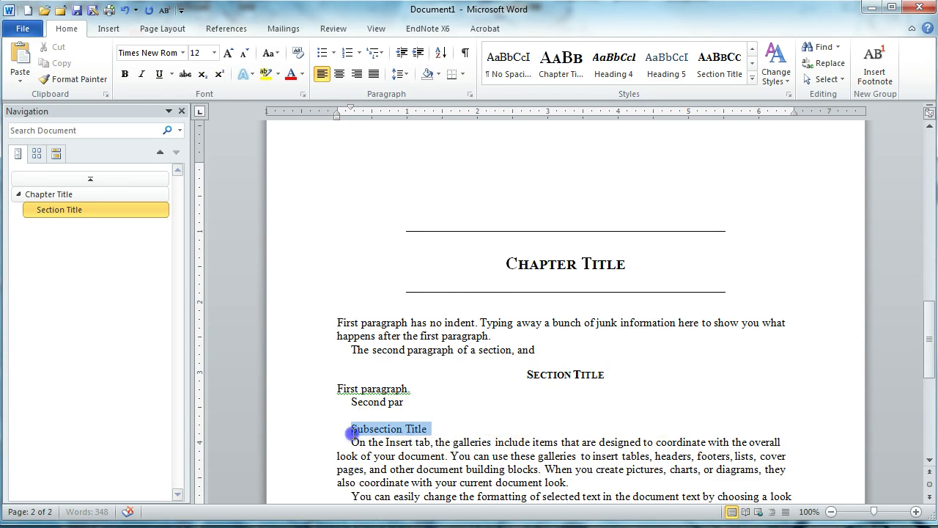
{"action": "left_click", "coordinate": [387, 428]}
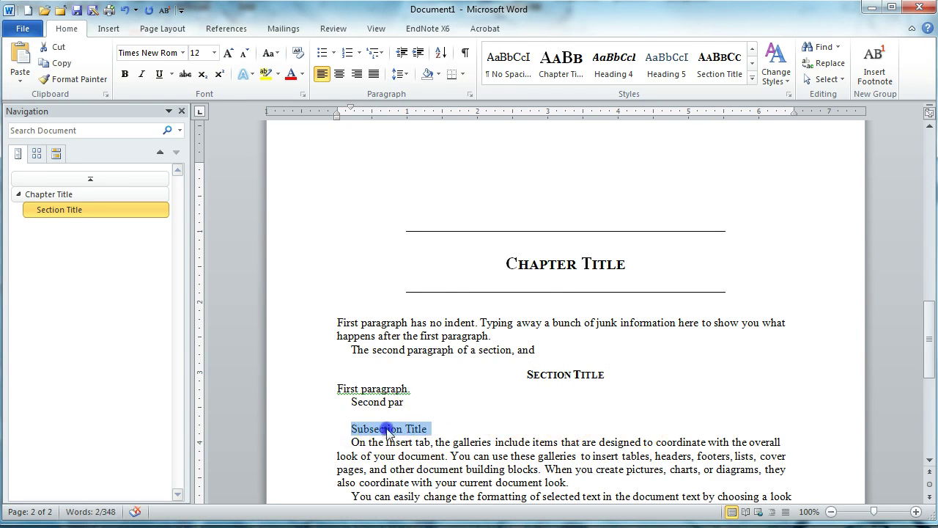
{"action": "left_click", "coordinate": [753, 77]}
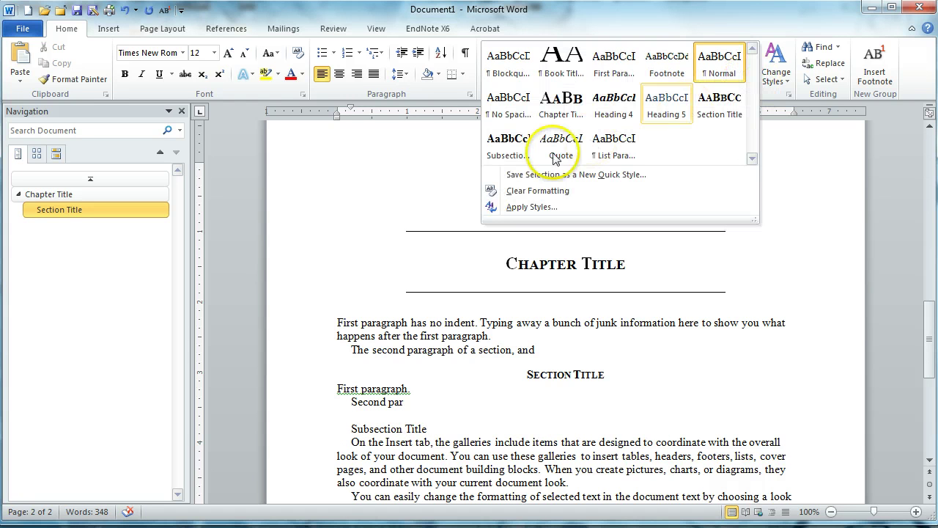
{"action": "left_click", "coordinate": [509, 142]}
Add below "Subsection Title": "First paragraph of subsection goes here, and after you have finished typing the first paragraph of the subsection, you go to the second paragraph.".
{"action": "scroll", "coordinate": [490, 396], "scroll_direction": "down", "scroll_amount": 3}
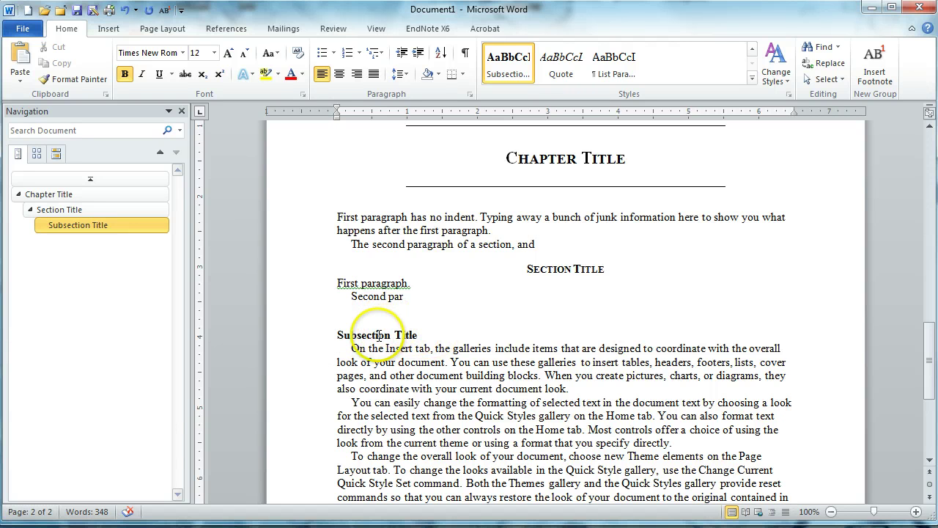
{"action": "left_click", "coordinate": [429, 335]}
{"action": "key", "text": "Return"}
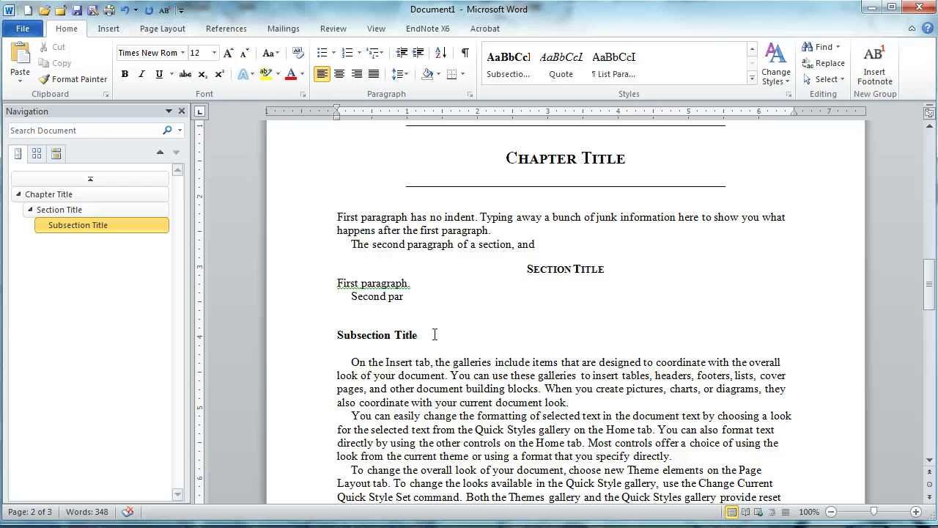
{"action": "key", "text": "BackSpace"}
{"action": "type", "text": "First parag"}
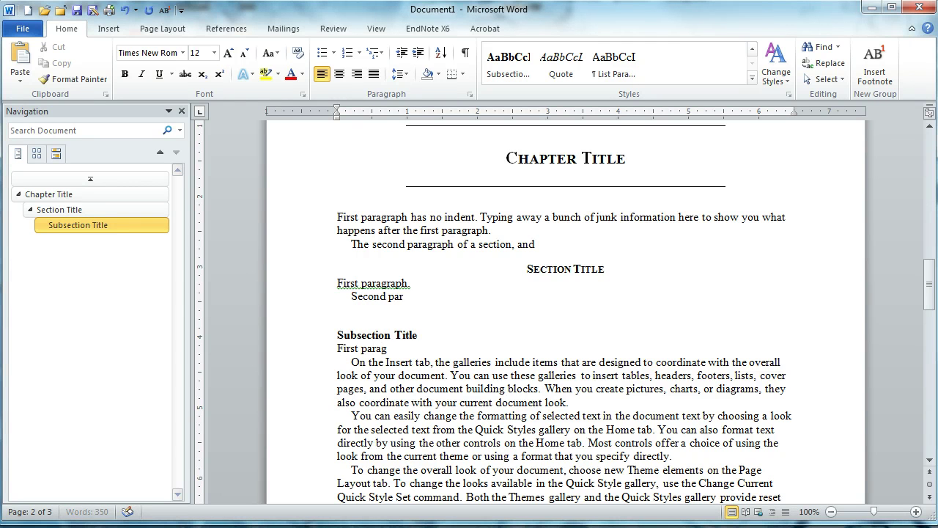
{"action": "type", "text": "raph of subsection goes here, and after you have finished typ"}
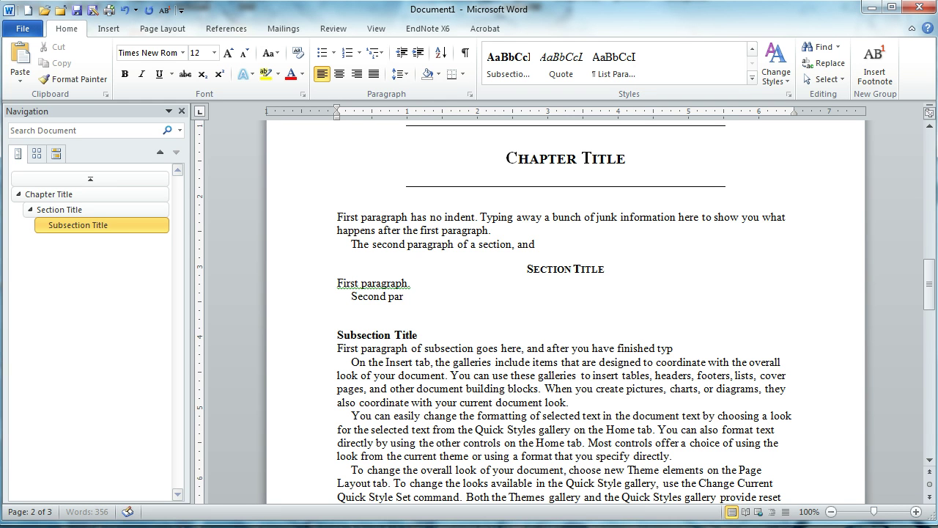
{"action": "type", "text": "irst paragraph"}
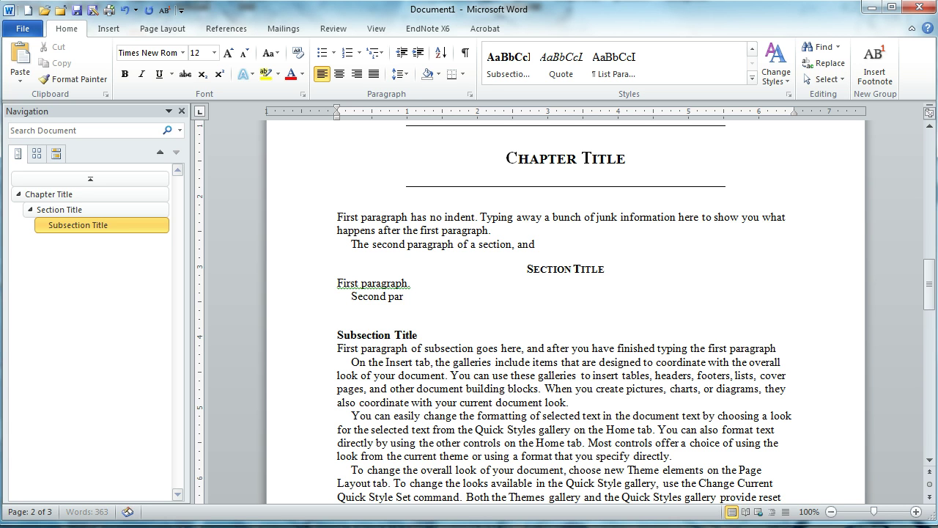
{"action": "type", "text": " of the subse"}
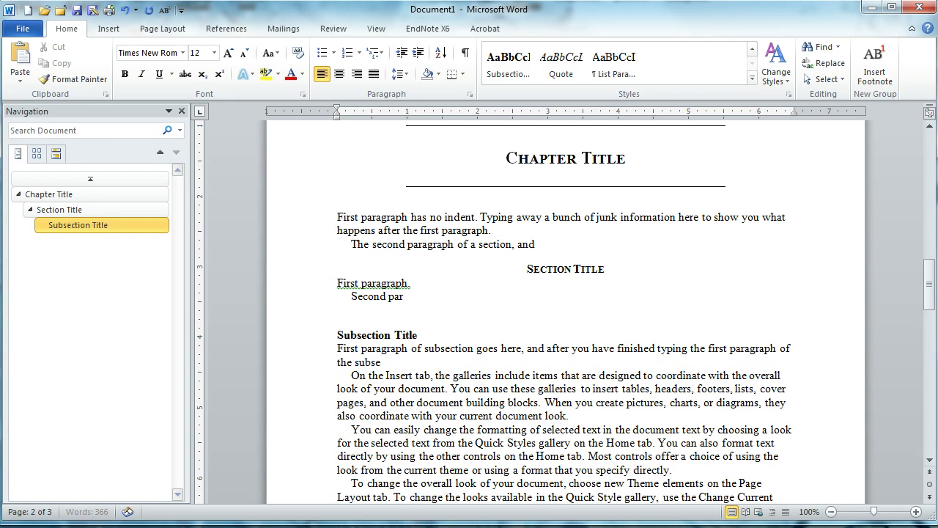
{"action": "type", "text": "ction, you go to the second pa"}
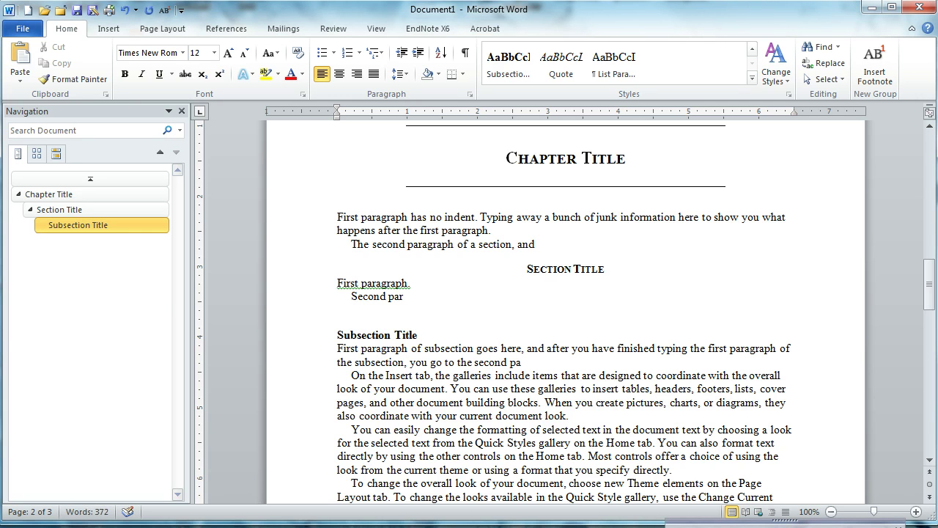
{"action": "type", "text": "ragraph."}
Add another paragraph reading "Second paragraph." below the subsection's first paragraph.
{"action": "key", "text": "Return"}
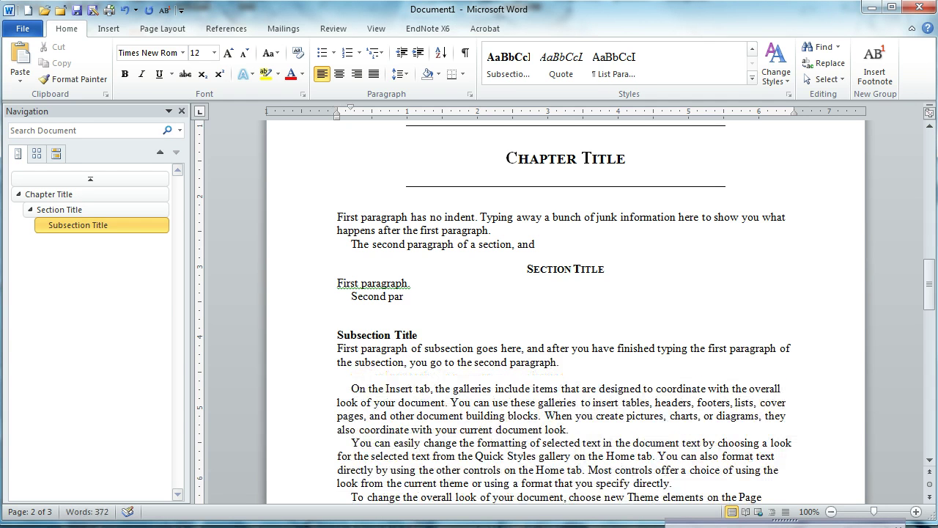
{"action": "type", "text": "Second pa"}
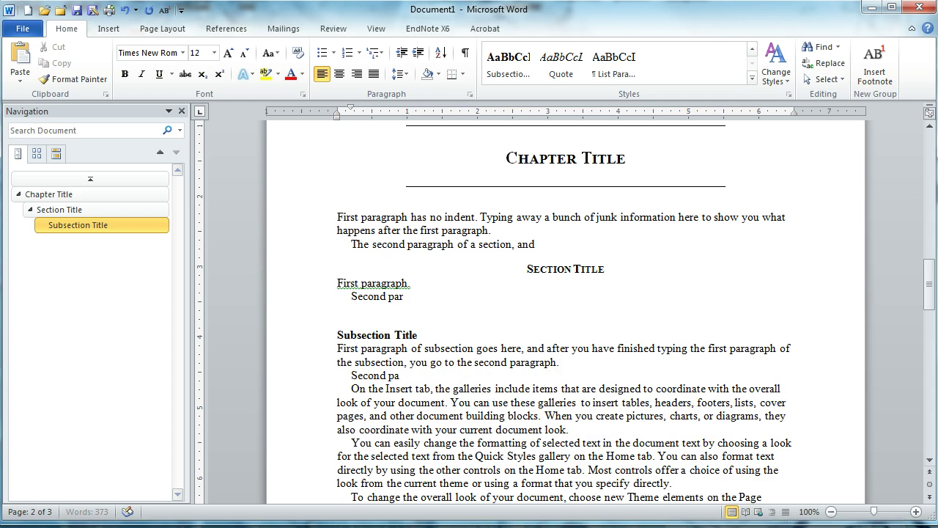
{"action": "type", "text": "ragraph."}
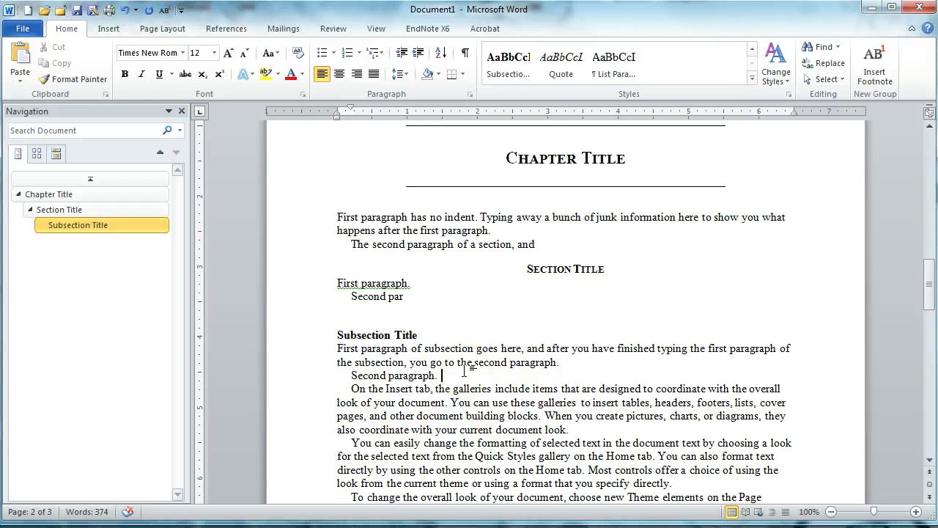
Insert blank paragraphs after the subsection's "Second paragraph." and remove the extras, leaving two.
{"action": "key", "text": "Return"}
{"action": "key", "text": "Return"}
{"action": "key", "text": "Return"}
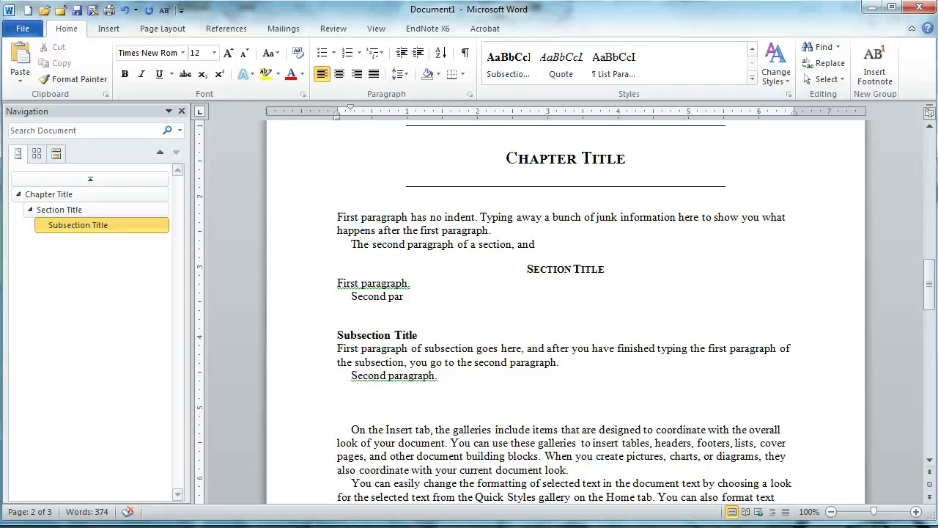
{"action": "key", "text": "Return"}
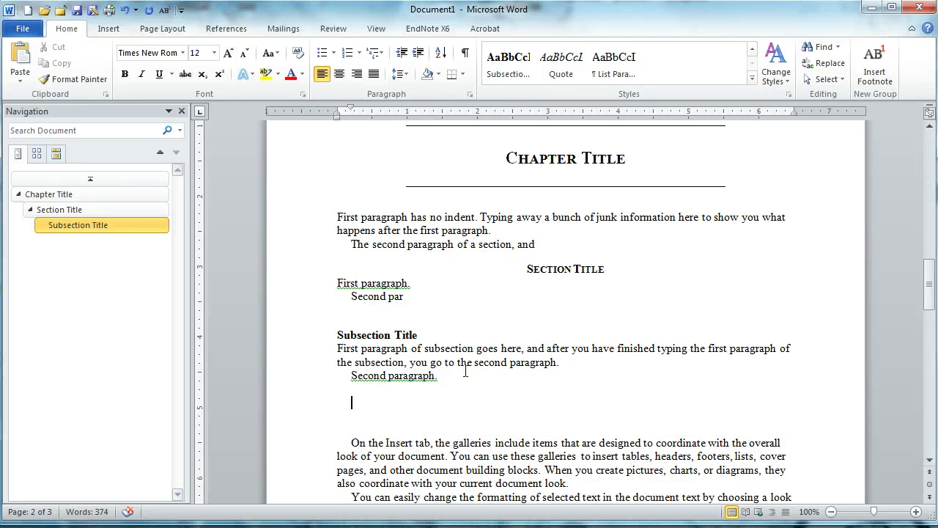
{"action": "left_click", "coordinate": [486, 384]}
{"action": "scroll", "coordinate": [623, 296], "scroll_direction": "down", "scroll_amount": 3}
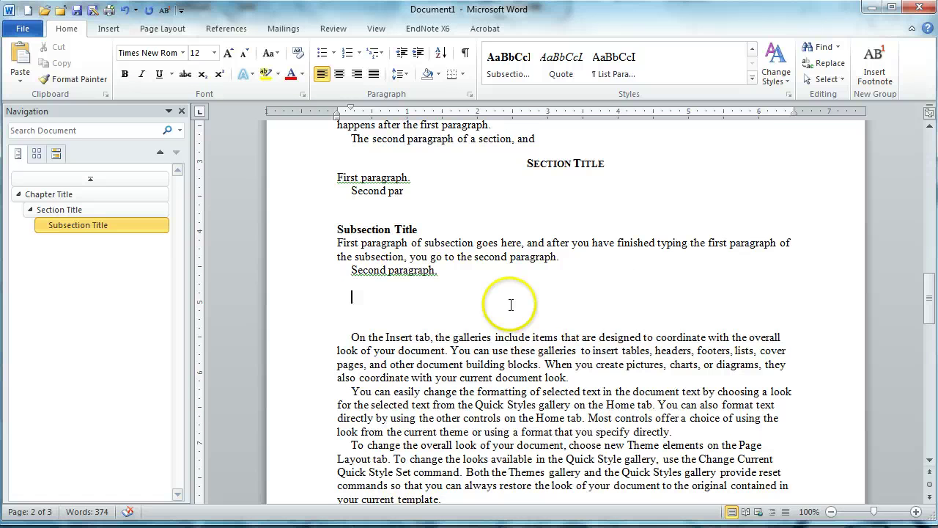
{"action": "left_click", "coordinate": [384, 295]}
{"action": "key", "text": "BackSpace"}
{"action": "key", "text": "BackSpace"}
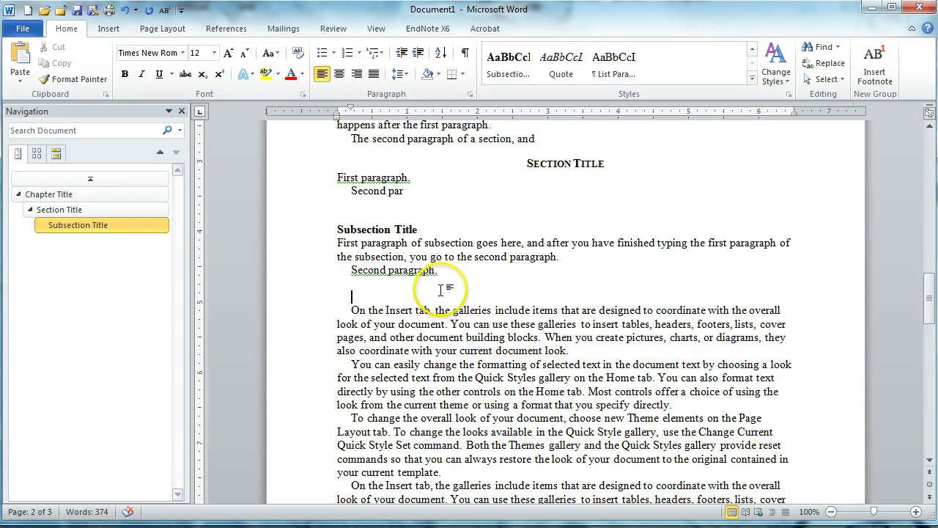
Insert a blank paragraph after the "On the Insert tab" paragraph below the subsection and apply the Blockquote style to that text.
{"action": "left_click", "coordinate": [460, 323]}
{"action": "left_click", "coordinate": [570, 350]}
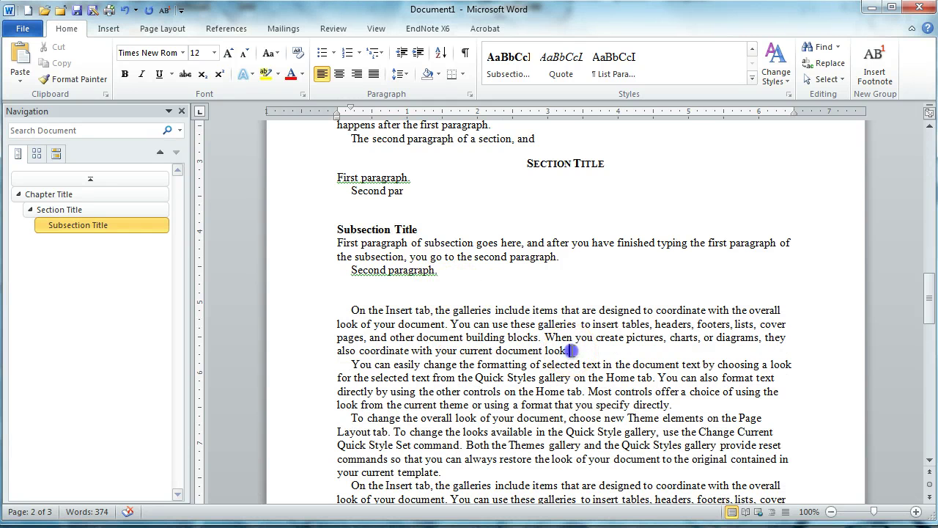
{"action": "key", "text": "Return"}
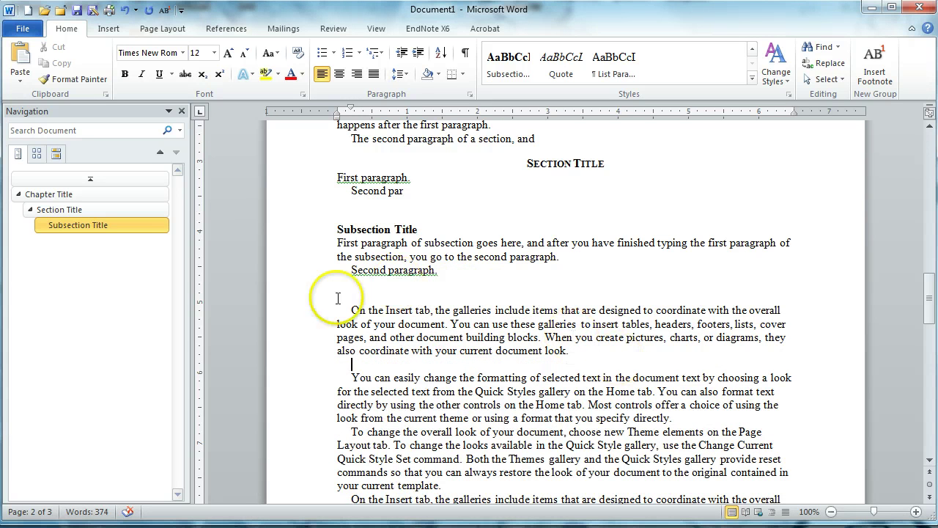
{"action": "left_click", "coordinate": [753, 78]}
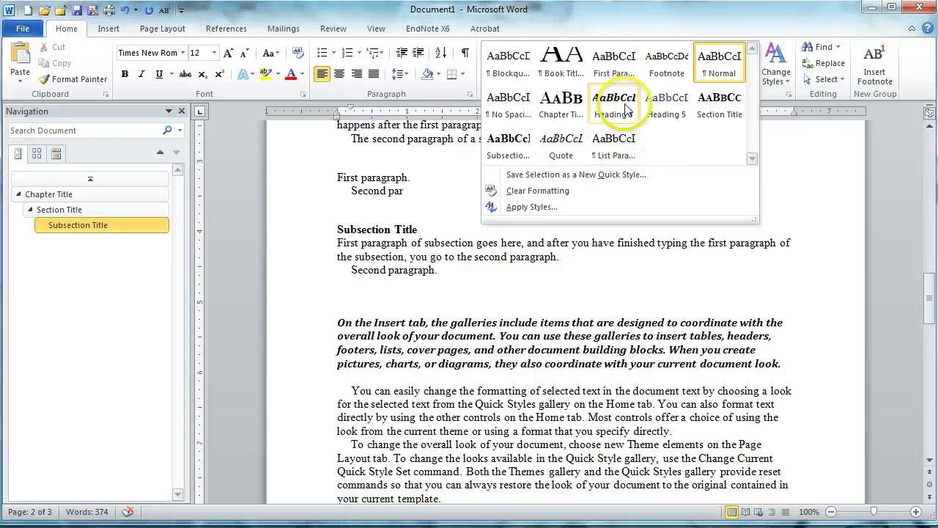
{"action": "left_click", "coordinate": [511, 72]}
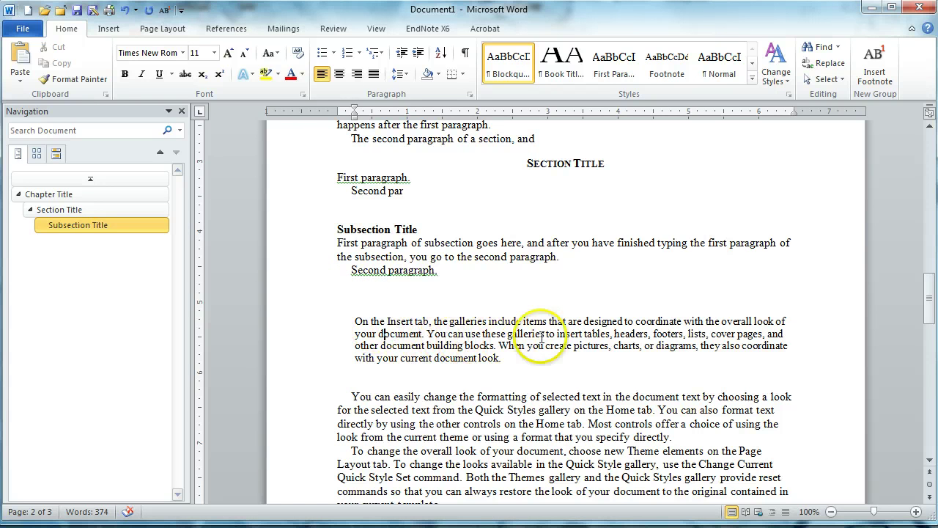
Add a new paragraph reading "Second paragraph." directly below the block quote.
{"action": "left_click", "coordinate": [522, 358]}
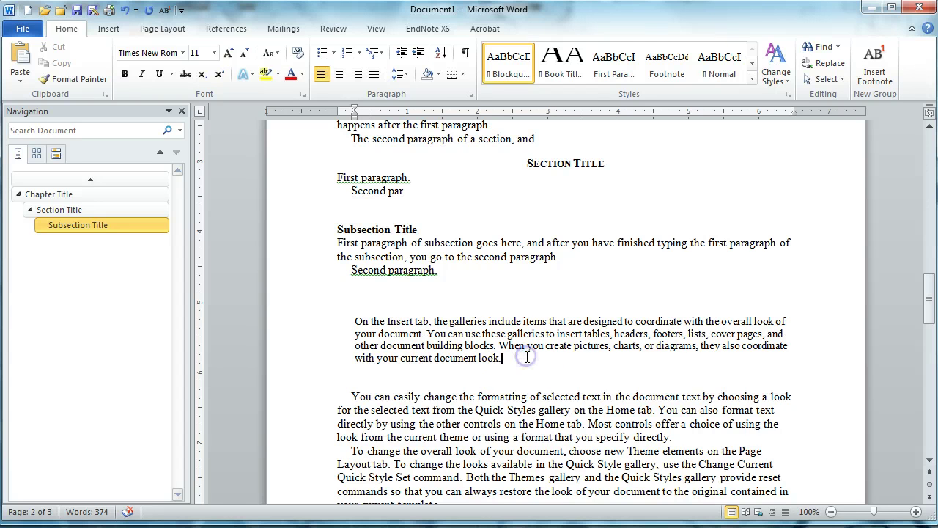
{"action": "key", "text": "Return"}
{"action": "type", "text": "Second pa"}
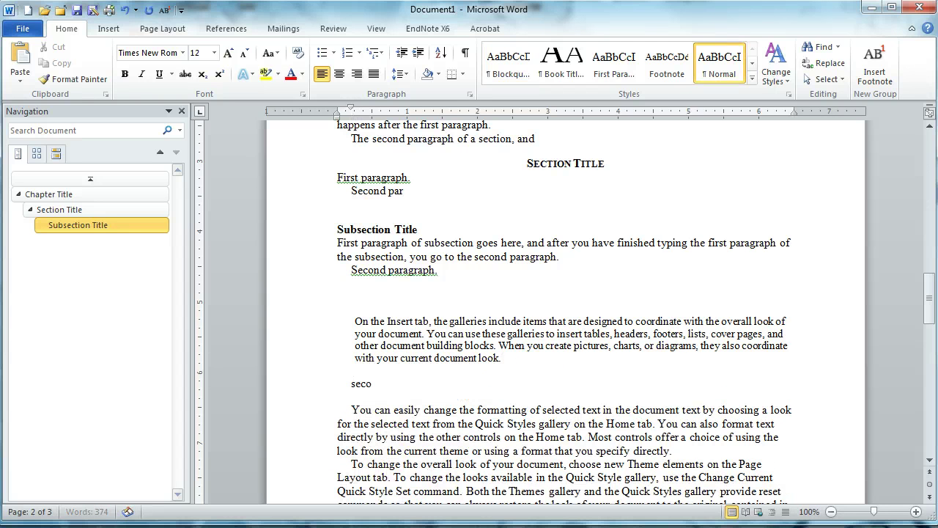
{"action": "key", "text": "BackSpace"}
{"action": "key", "text": "BackSpace"}
{"action": "key", "text": "BackSpace"}
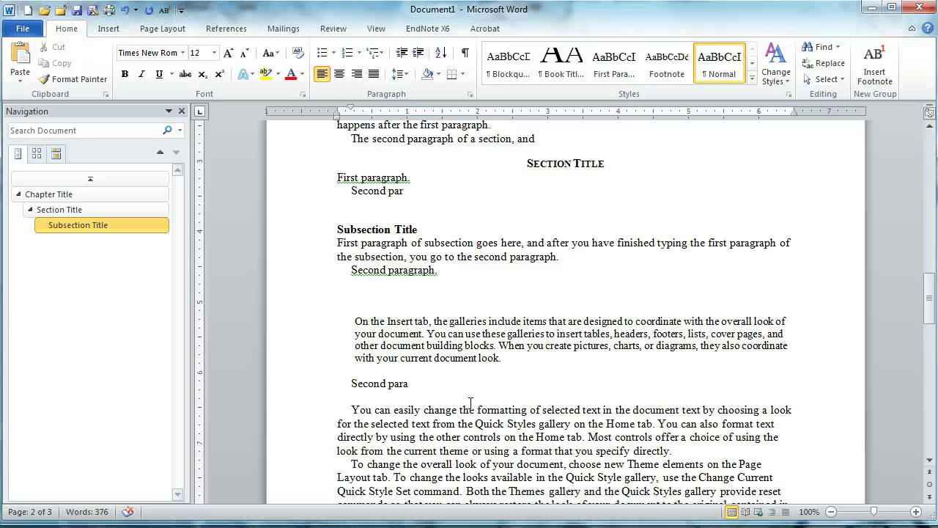
{"action": "left_click", "coordinate": [436, 381]}
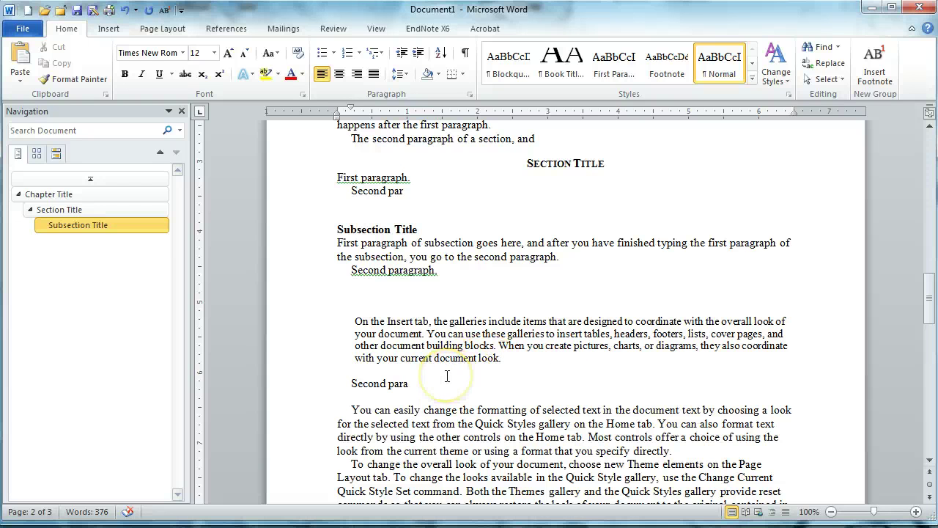
{"action": "type", "text": "graph."}
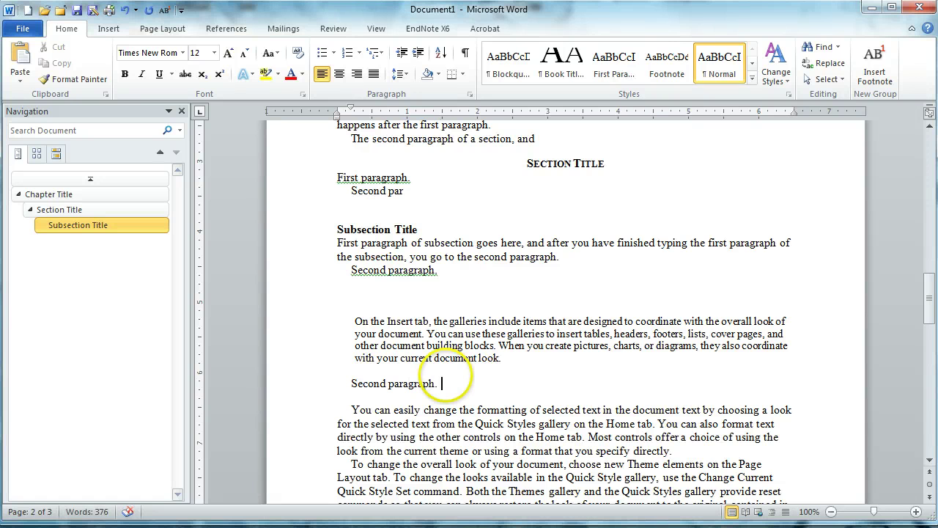
Apply the Quote style to the whole "On the Insert tab" block quote paragraph.
{"action": "left_click", "coordinate": [466, 356]}
{"action": "left_click_drag", "start_coordinate": [502, 359], "coordinate": [355, 321]}
{"action": "left_click", "coordinate": [753, 78]}
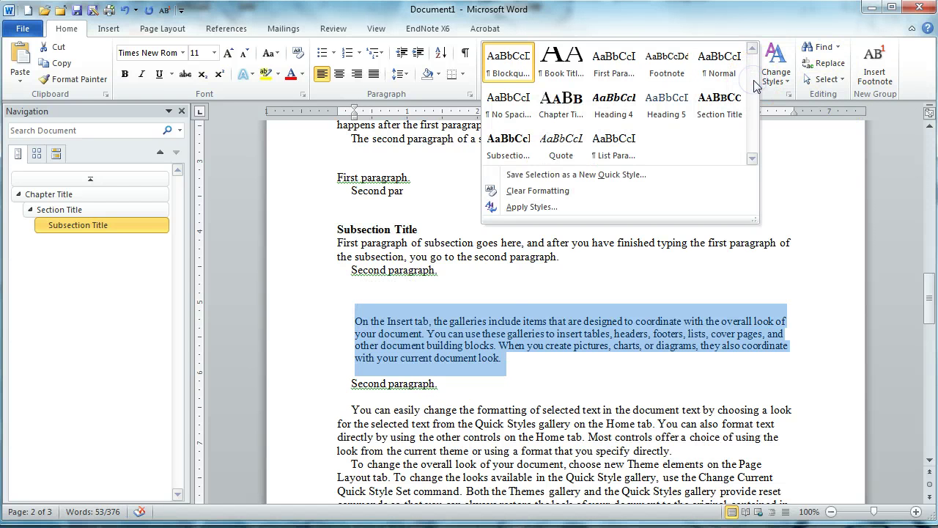
{"action": "left_click", "coordinate": [560, 144]}
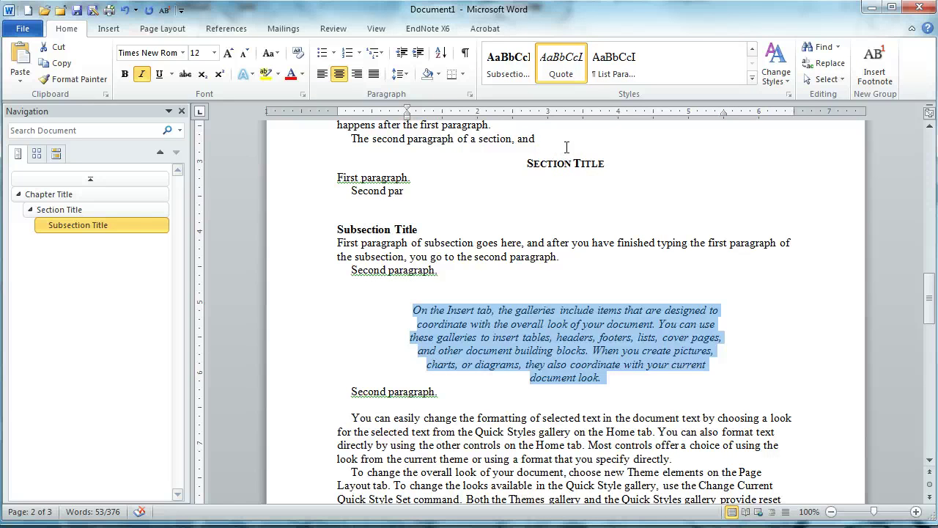
Look over the chapter's formatting and examine the full set of quick styles available for the "Second paragraph." below the block quote.
{"action": "scroll", "coordinate": [597, 363], "scroll_direction": "up", "scroll_amount": 6}
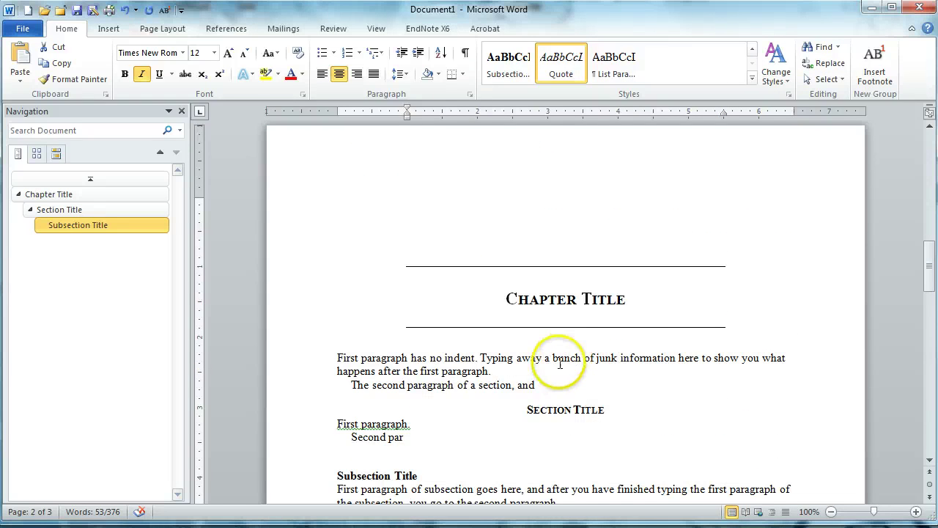
{"action": "scroll", "coordinate": [558, 357], "scroll_direction": "down", "scroll_amount": 6}
{"action": "left_click", "coordinate": [414, 389]}
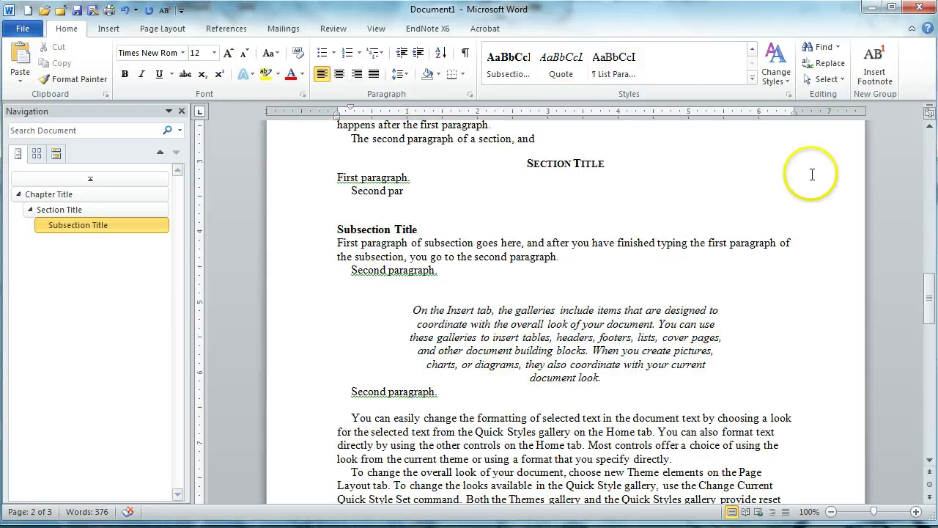
{"action": "left_click", "coordinate": [752, 78]}
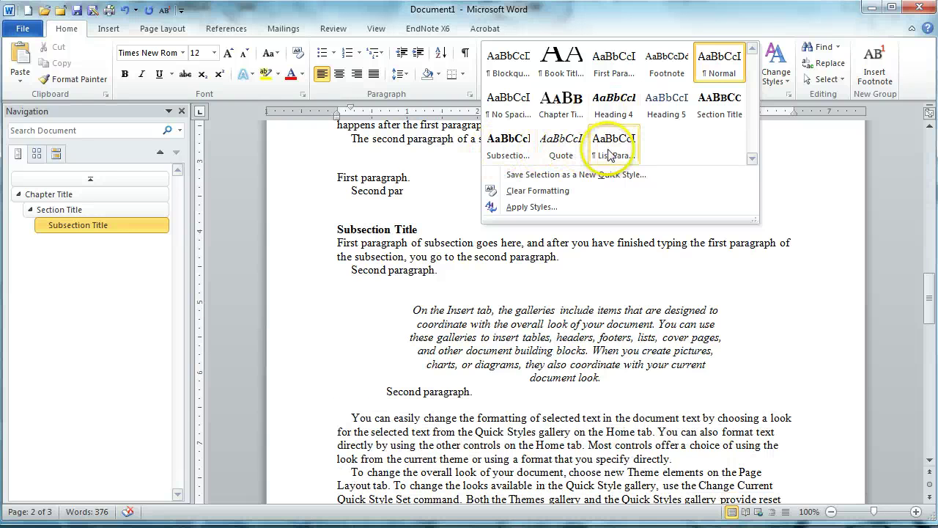
{"action": "left_click", "coordinate": [614, 143]}
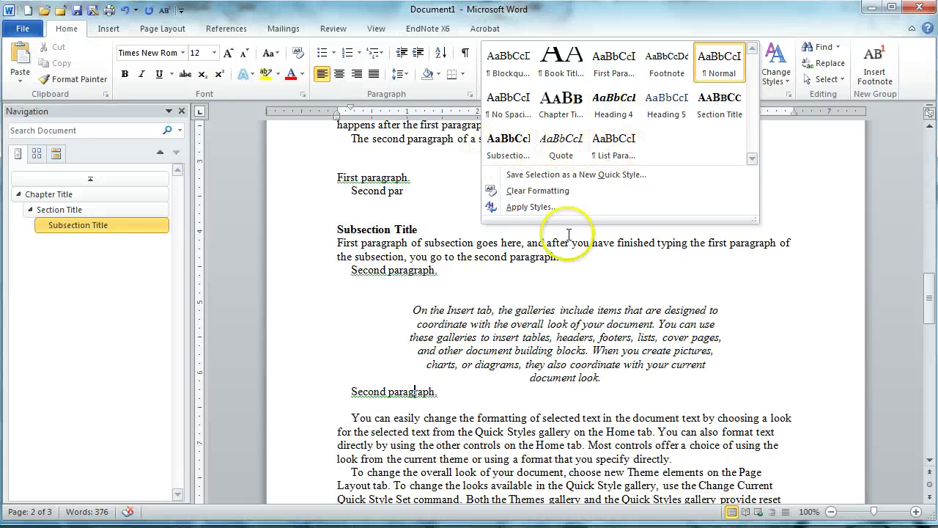
{"action": "left_click", "coordinate": [436, 444]}
{"action": "left_click", "coordinate": [402, 405]}
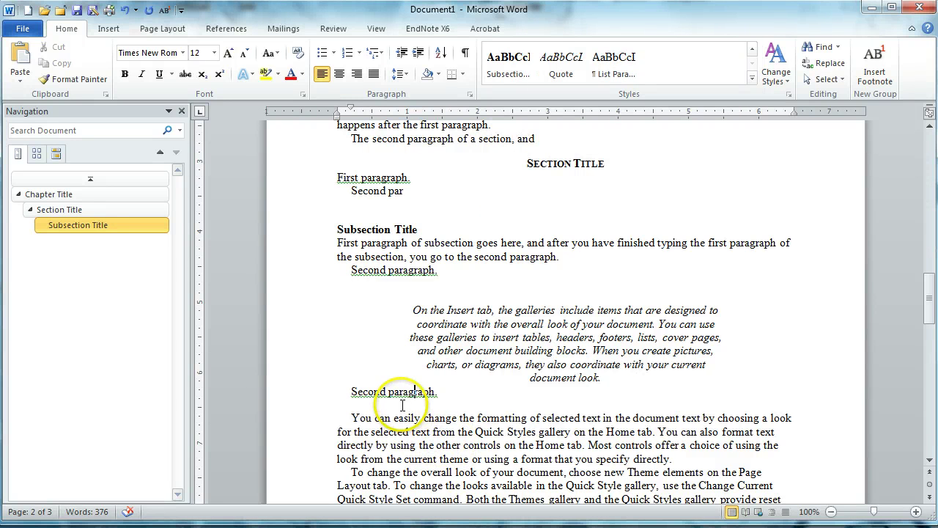
Make the words "Quick Styles" bold in the "You can easily change" paragraph below the block quote.
{"action": "scroll", "coordinate": [401, 405], "scroll_direction": "down", "scroll_amount": 3}
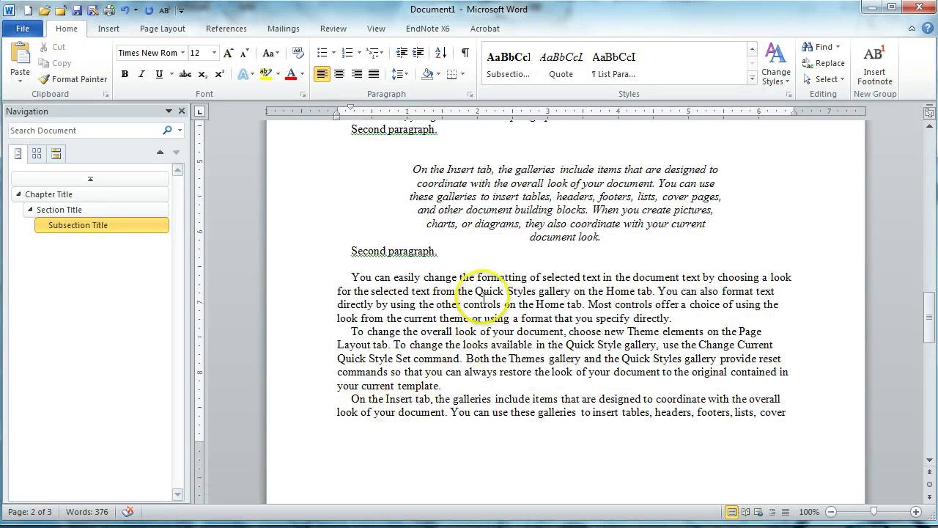
{"action": "left_click_drag", "start_coordinate": [476, 291], "coordinate": [538, 292]}
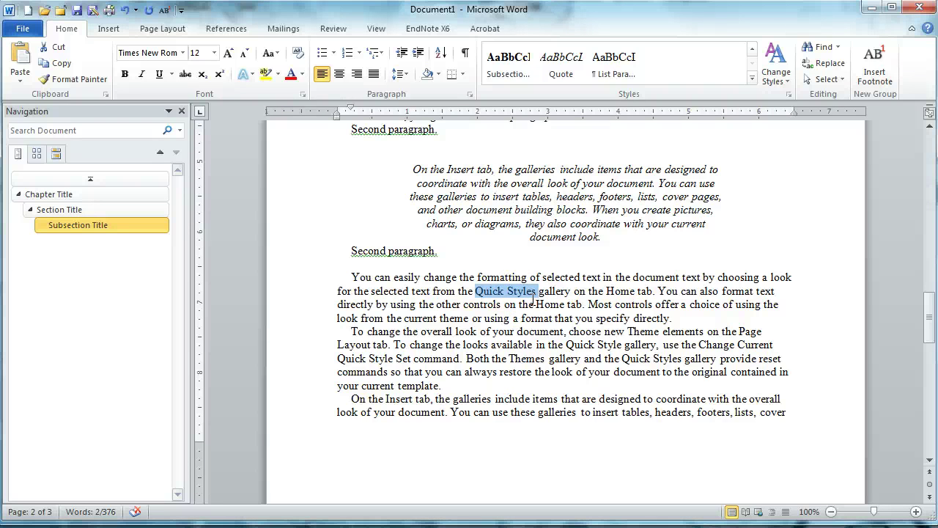
{"action": "left_click", "coordinate": [479, 291]}
{"action": "left_click", "coordinate": [125, 74]}
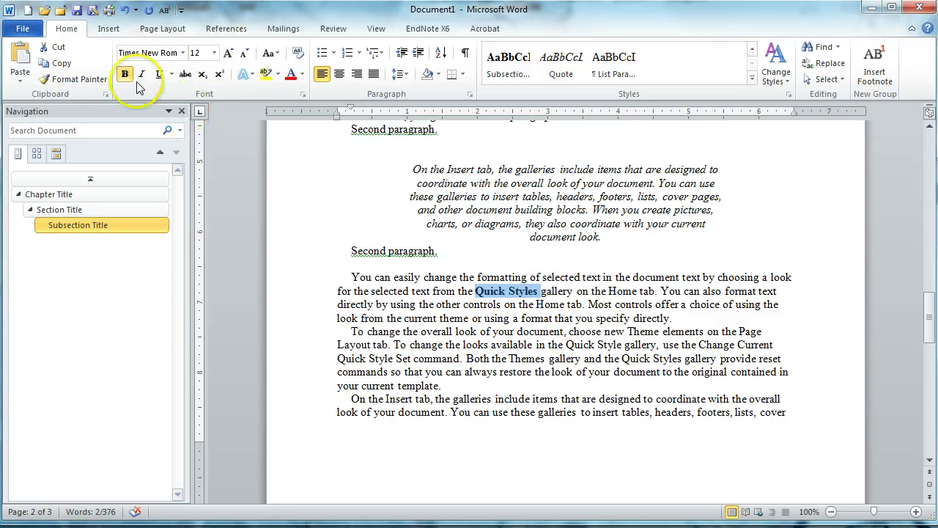
Replace the bold formatting on "Quick Styles" with italics in the "You can easily change" paragraph.
{"action": "left_click", "coordinate": [539, 291]}
{"action": "left_click_drag", "start_coordinate": [539, 292], "coordinate": [475, 291]}
{"action": "left_click", "coordinate": [124, 74]}
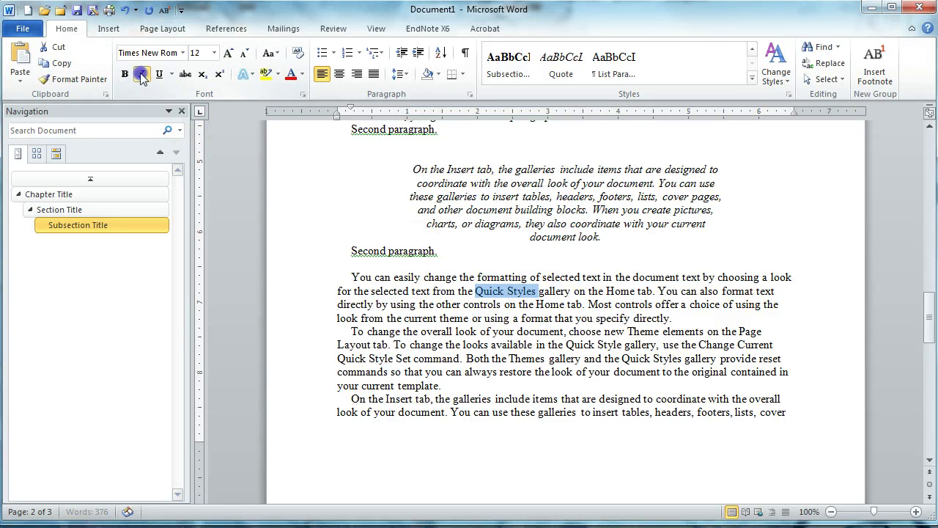
{"action": "left_click", "coordinate": [142, 74]}
{"action": "left_click", "coordinate": [445, 308]}
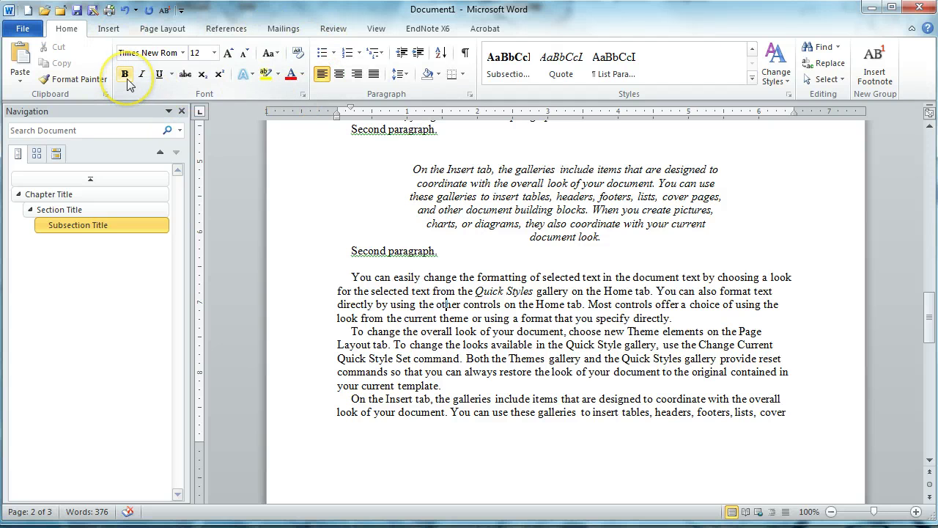
Review the italicized words and the styled page from the chapter title through the section, subsection and block quote.
{"action": "left_click_drag", "start_coordinate": [477, 291], "coordinate": [534, 293]}
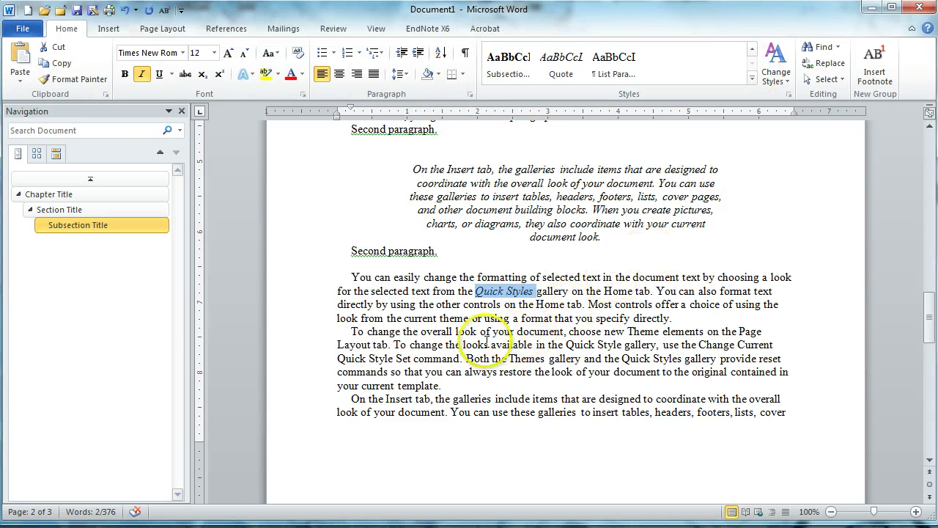
{"action": "scroll", "coordinate": [501, 345], "scroll_direction": "up", "scroll_amount": 10}
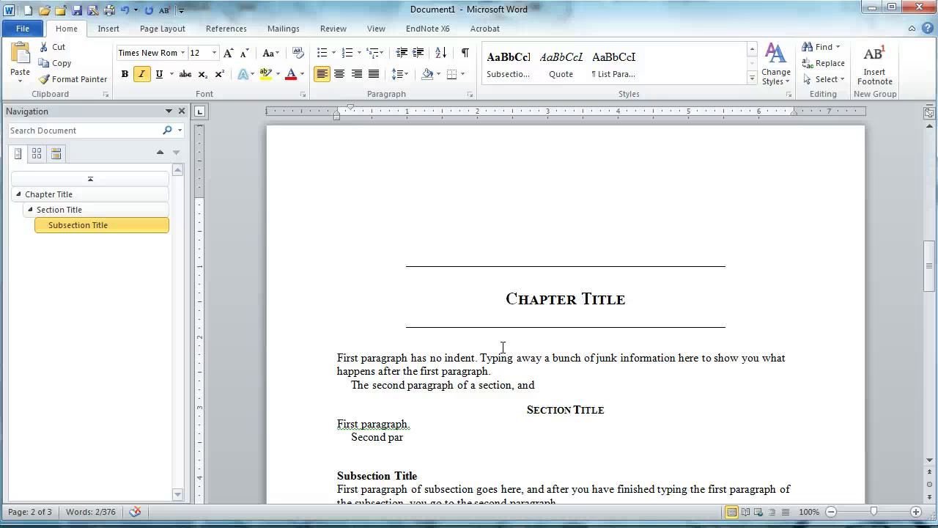
{"action": "left_click", "coordinate": [524, 361]}
{"action": "left_click", "coordinate": [541, 370]}
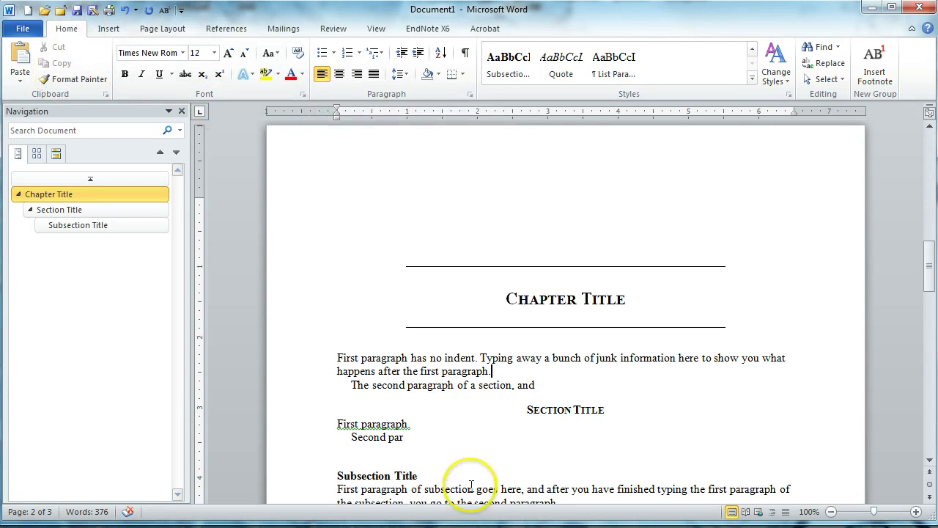
{"action": "left_click", "coordinate": [438, 431]}
{"action": "scroll", "coordinate": [438, 432], "scroll_direction": "down", "scroll_amount": 3}
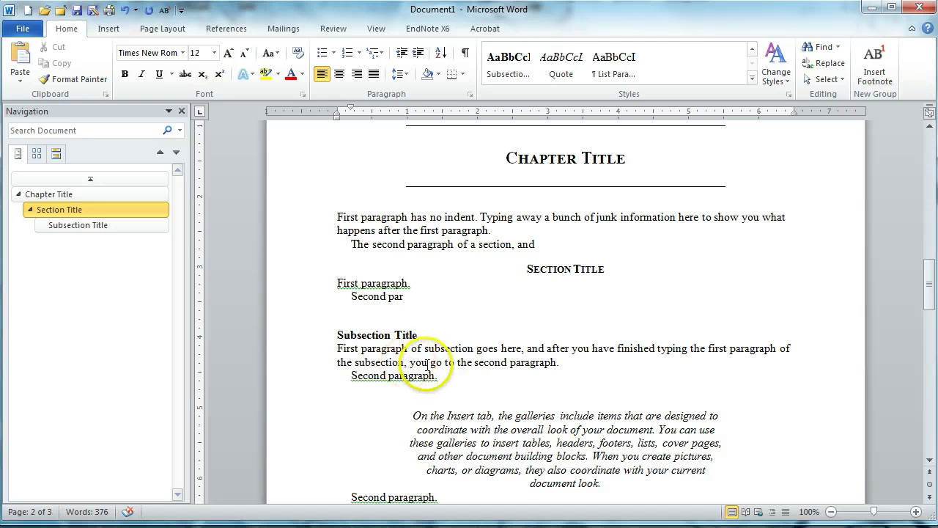
{"action": "scroll", "coordinate": [426, 367], "scroll_direction": "down", "scroll_amount": 2}
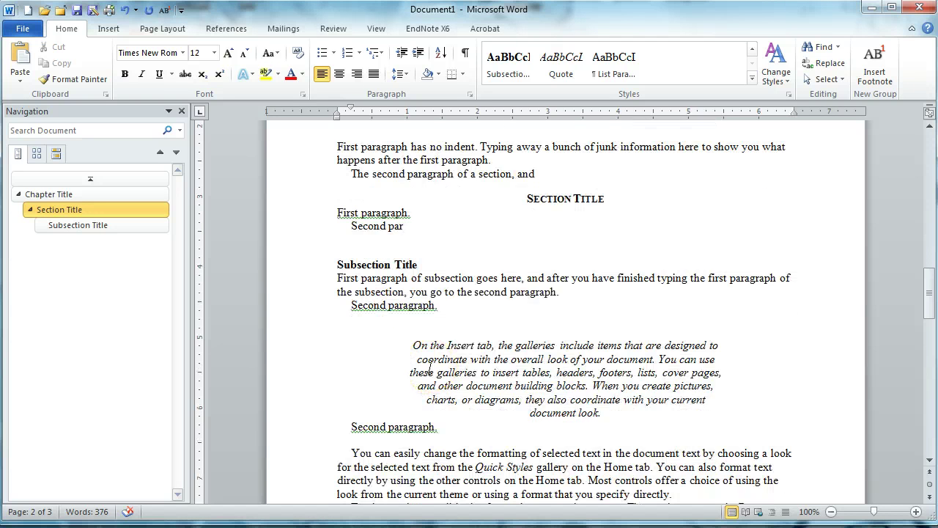